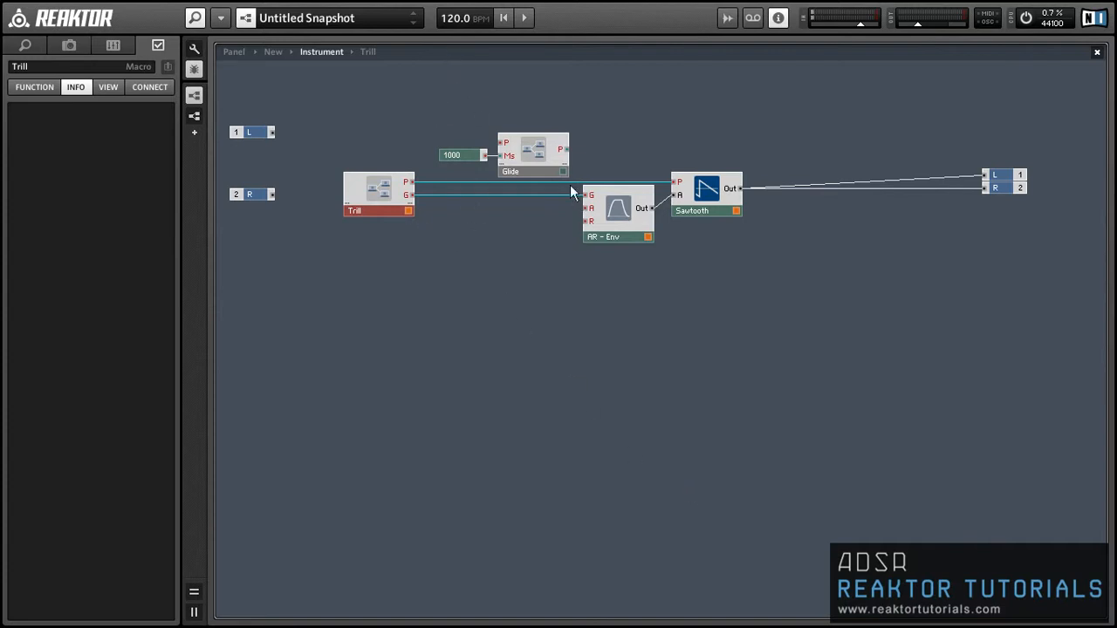
Insert the EventWatcherv04 macro into the Instrument structure
left_click(489, 293)
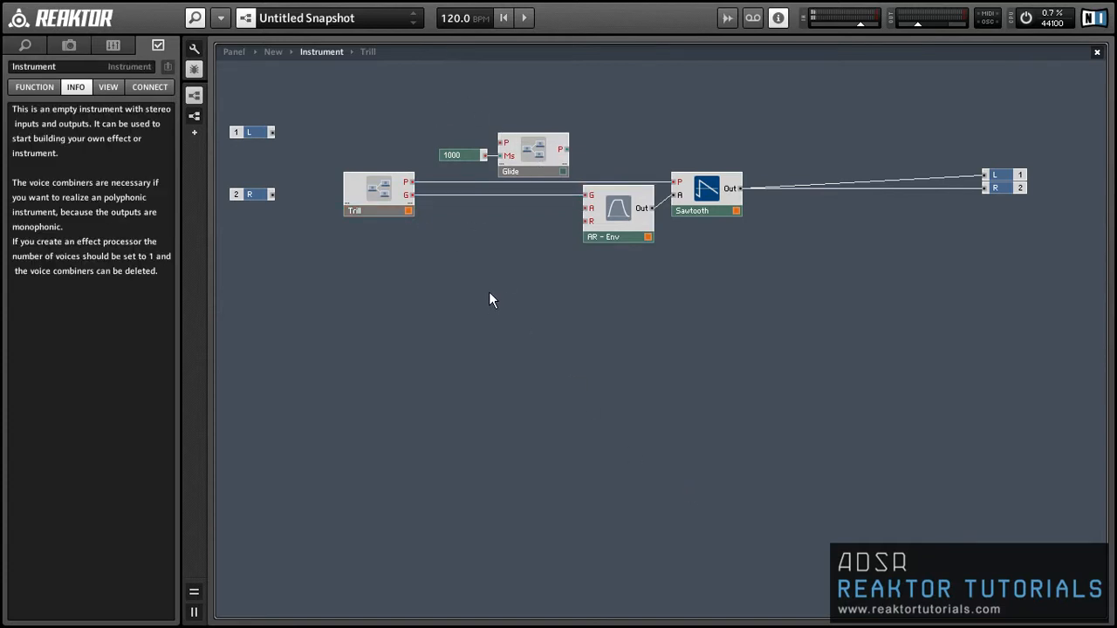
right_click(502, 251)
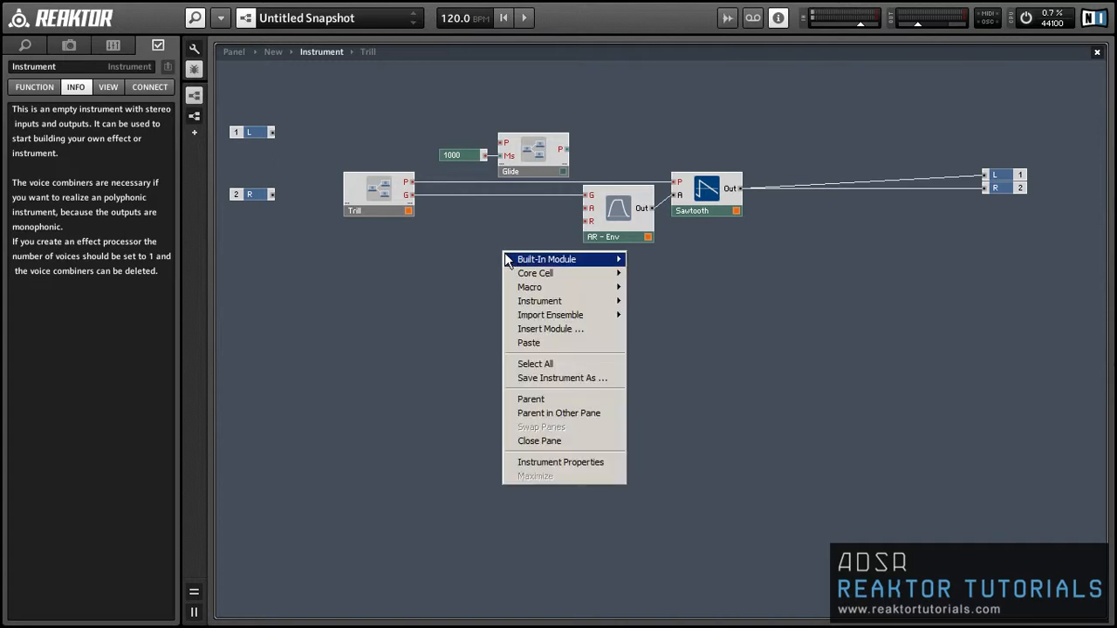
mouse_move(520, 259)
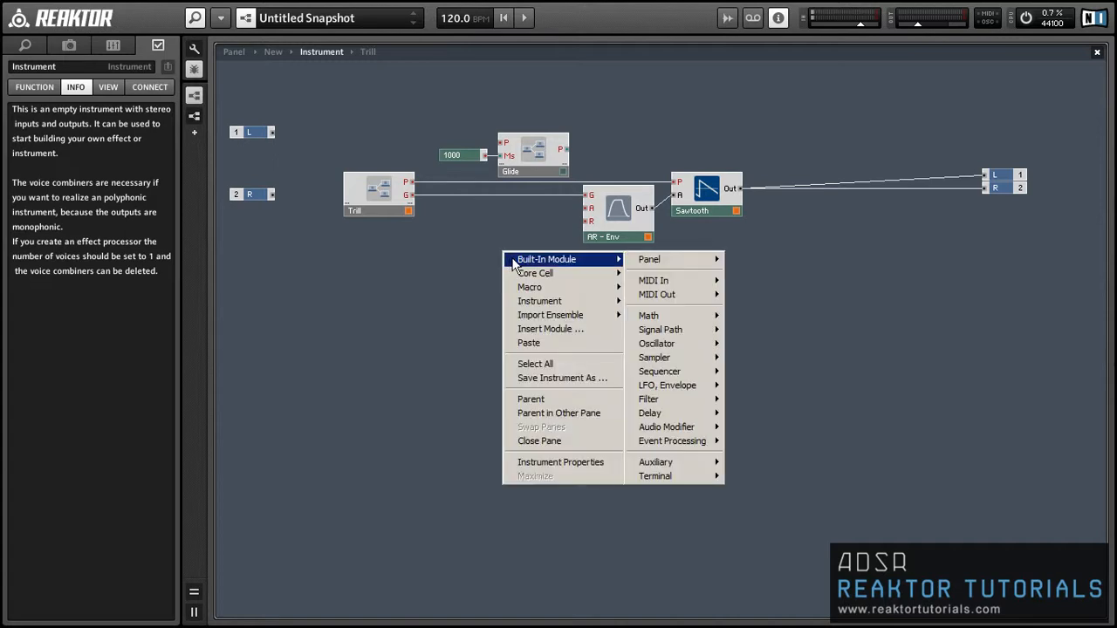
left_click(411, 255)
key("Return")
type("eventwatch")
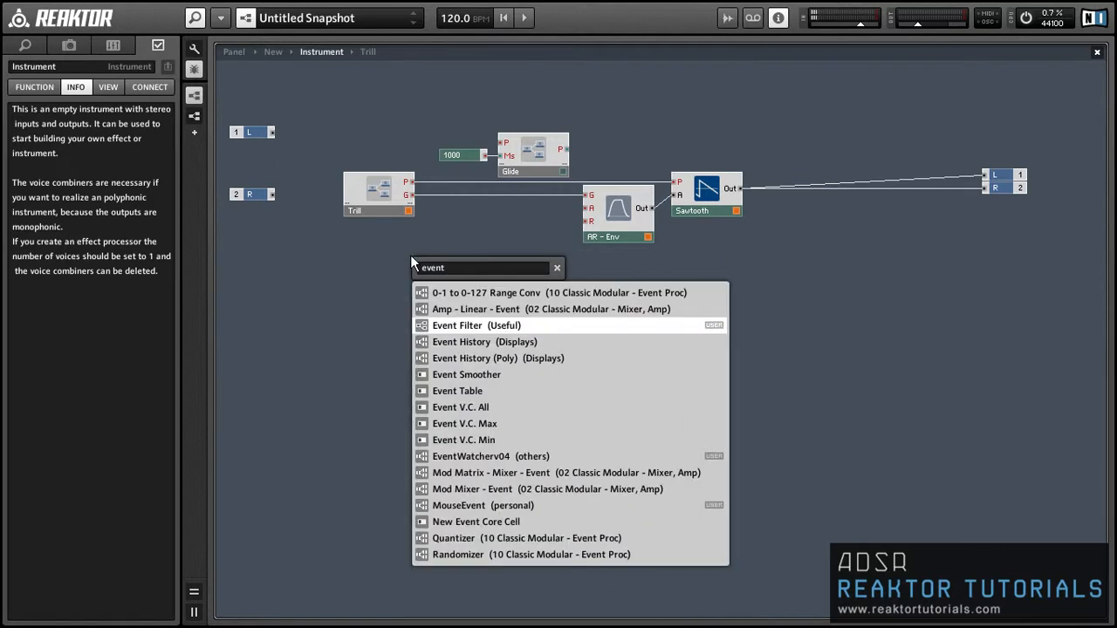
key("Return")
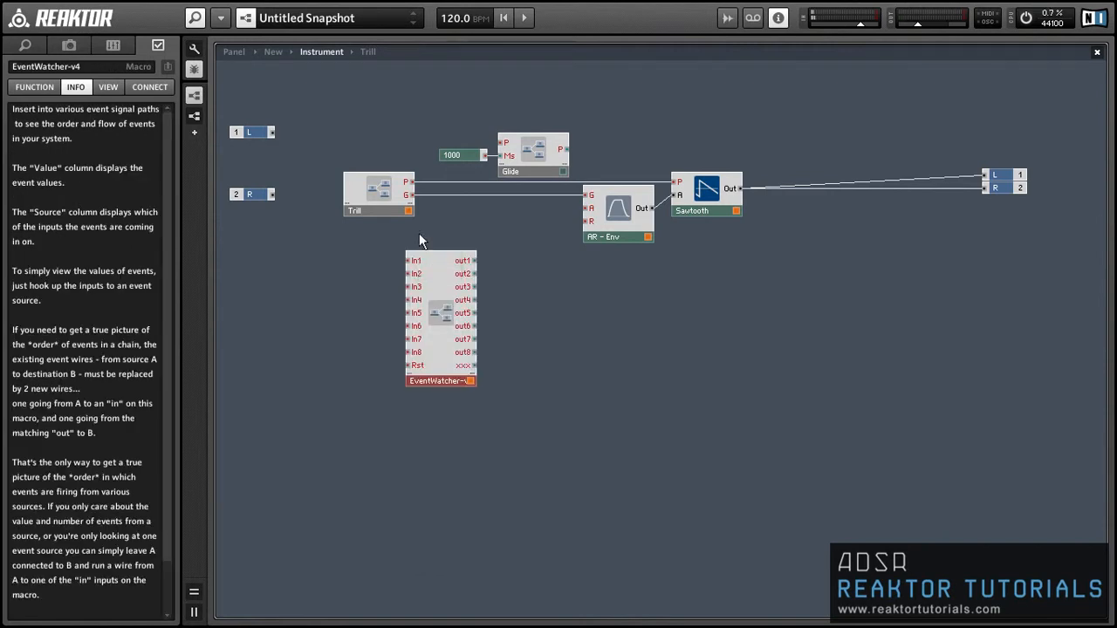
Place the EventWatcher below the AR-Env module and connect Trill's G output to its In1 input
left_click_drag(428, 255, 557, 278)
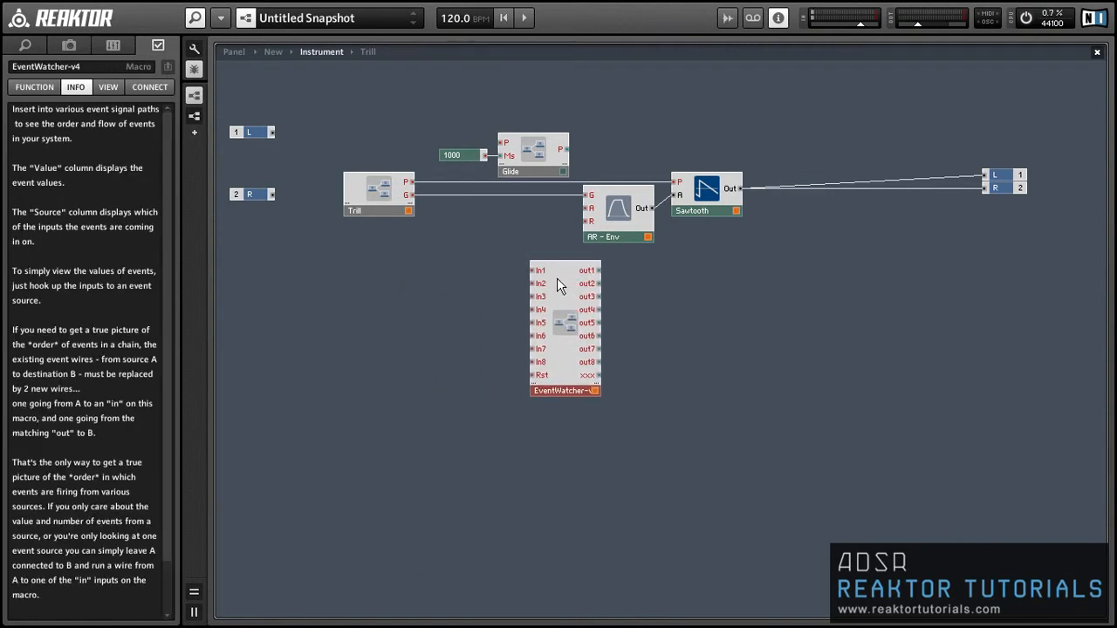
left_click(500, 280)
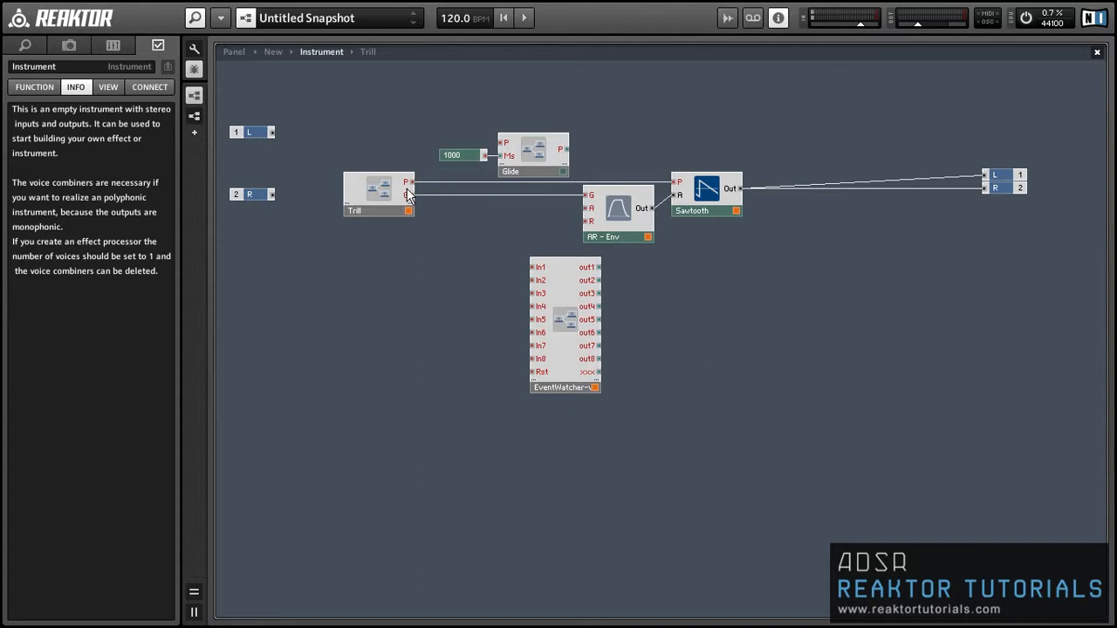
left_click_drag(407, 194, 533, 267)
Reset the EventWatcher's event list in the instrument's panel view and lower the output level slightly
left_click(229, 51)
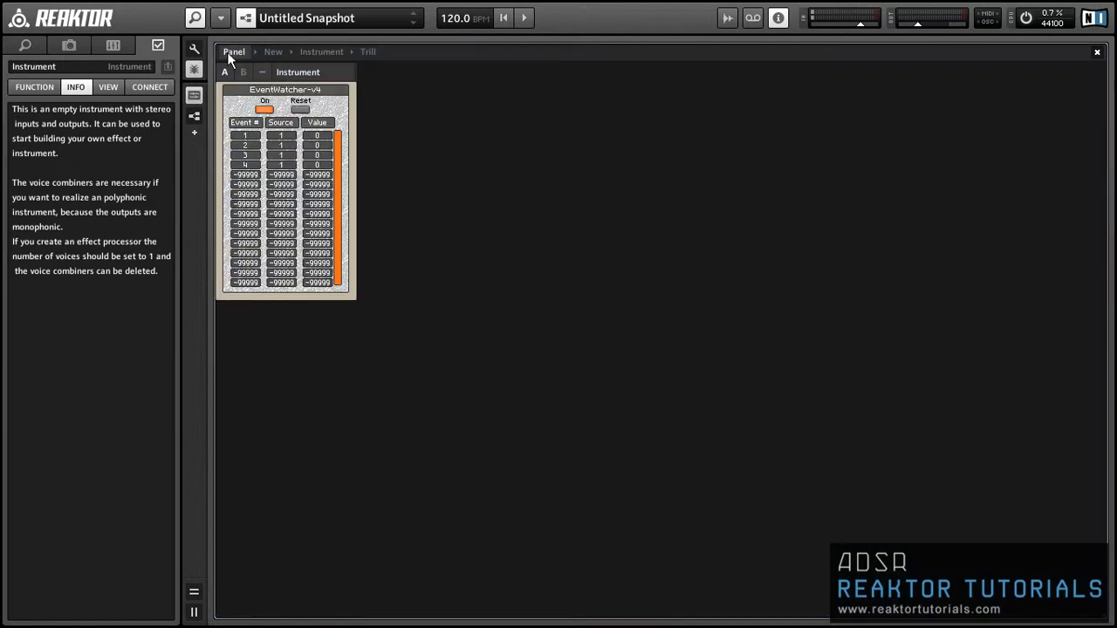
left_click(299, 110)
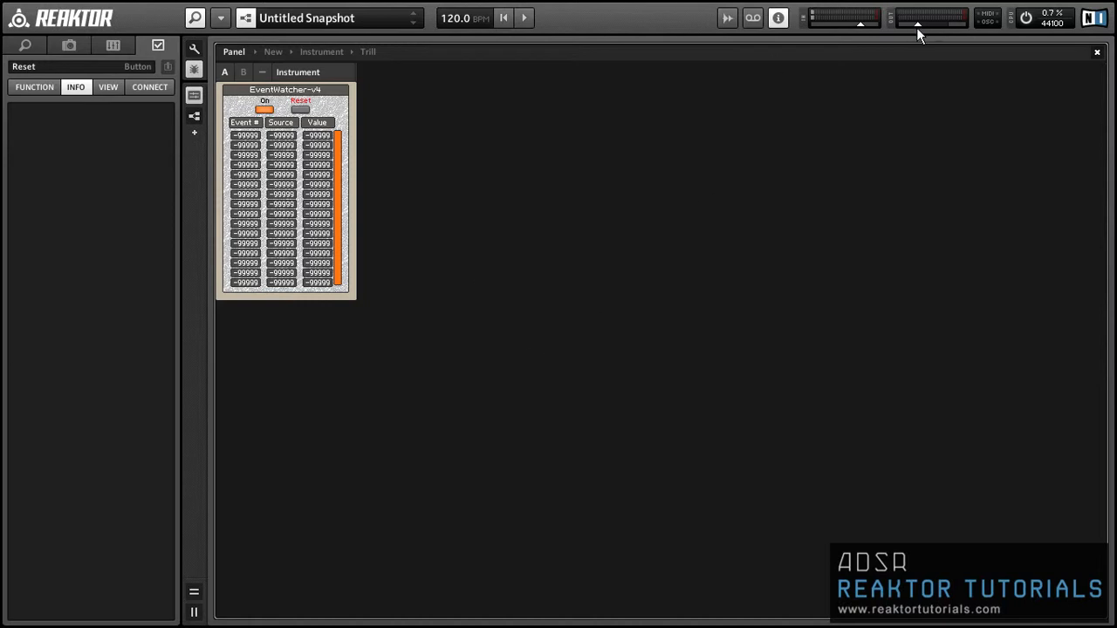
left_click_drag(915, 24, 910, 25)
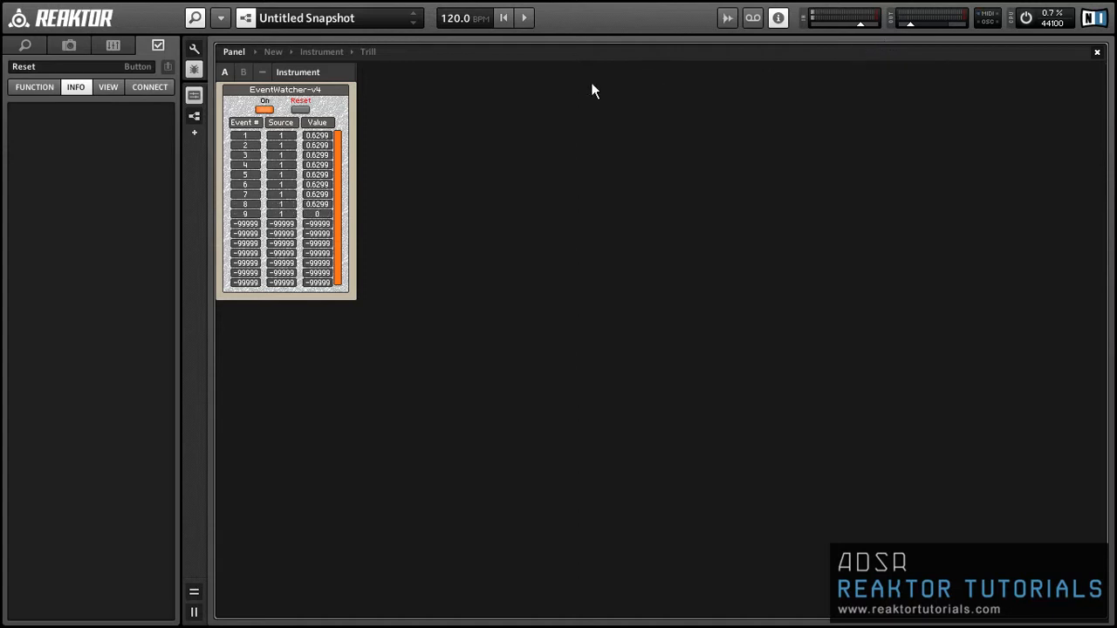
left_click(300, 109)
Return to the Instrument structure and open the internal structure of the Trill macro
key("F6")
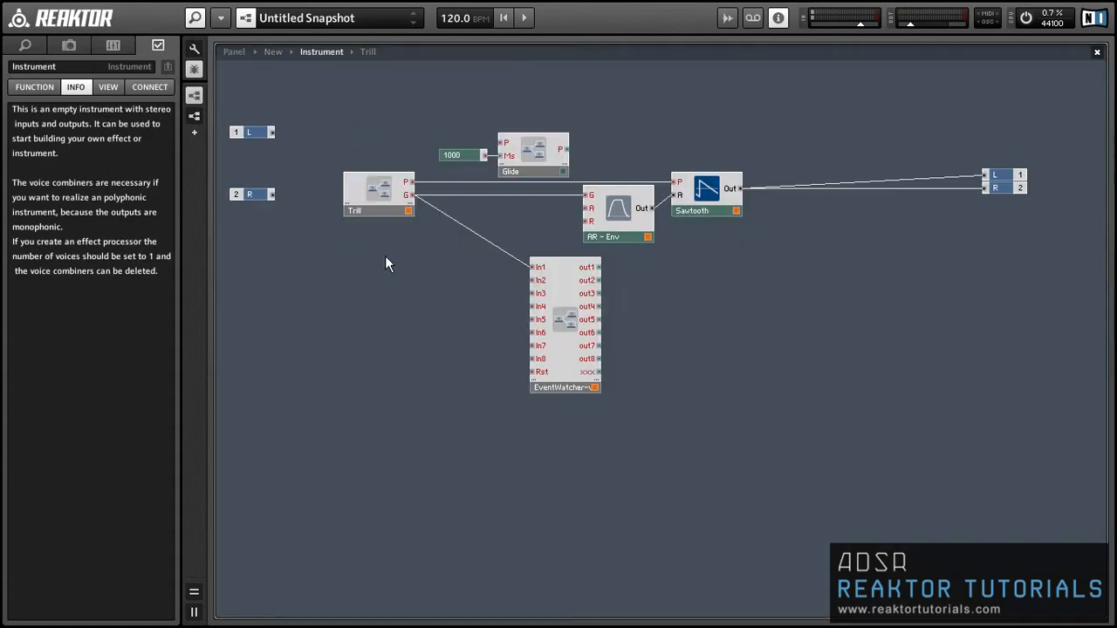
left_click(378, 190)
double_click(377, 190)
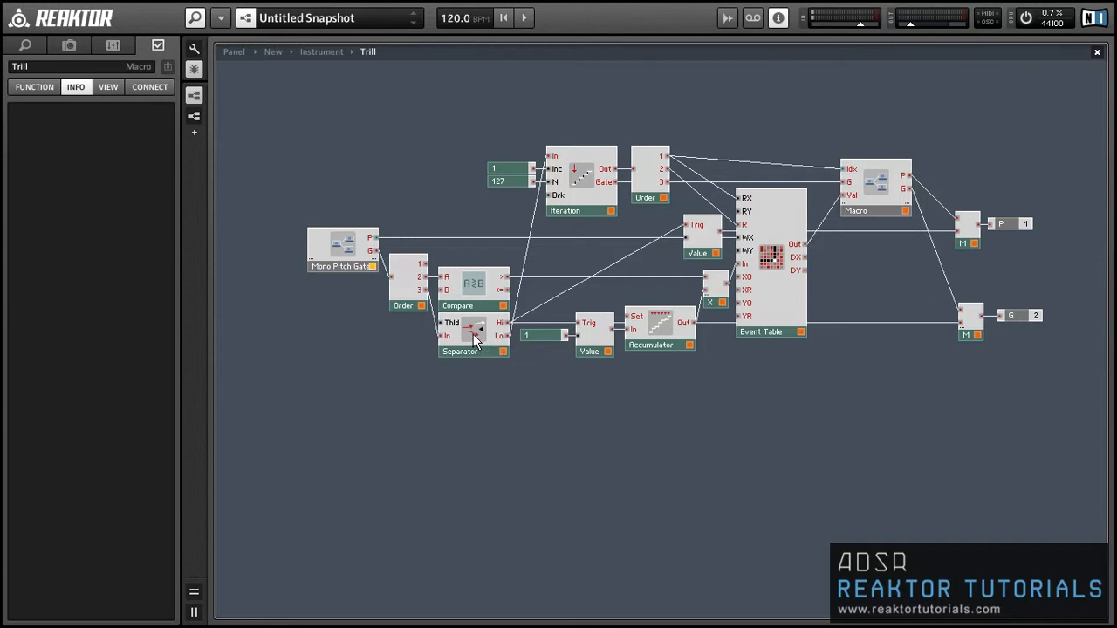
Examine how the Separator and the inner Macro connect to the gate Merge module inside Trill
left_click_drag(475, 341, 467, 375)
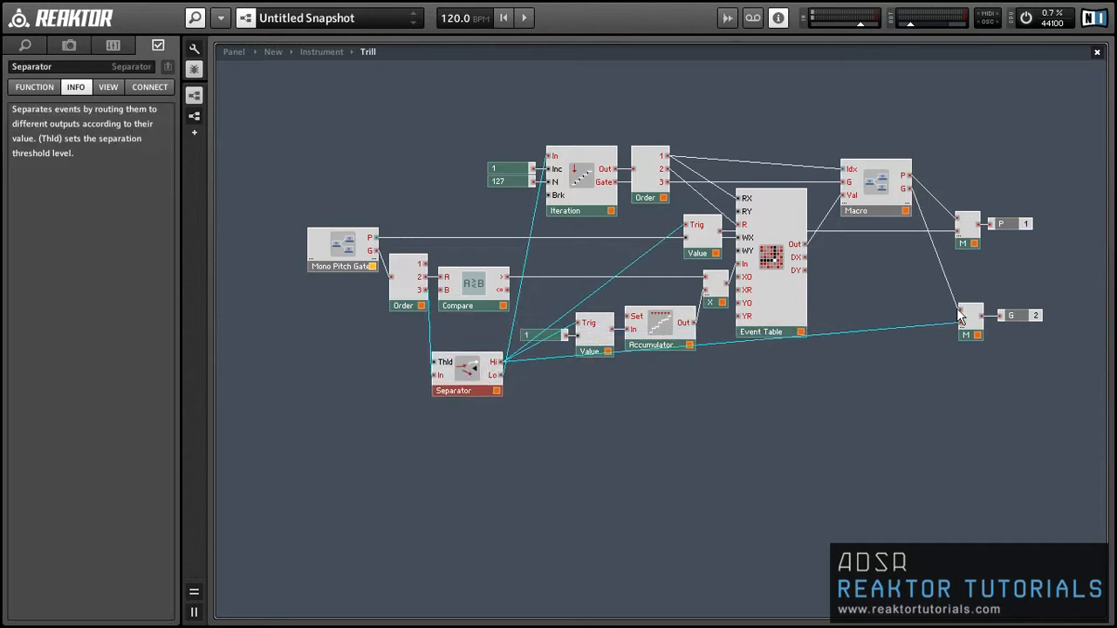
left_click_drag(472, 390, 478, 342)
left_click(895, 413)
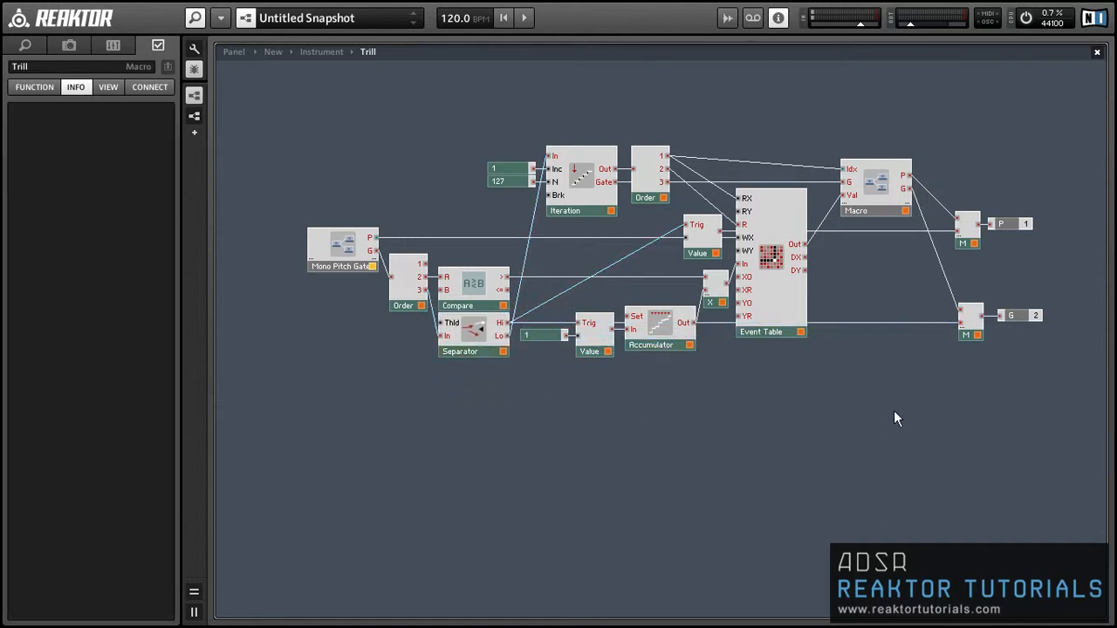
left_click(890, 206)
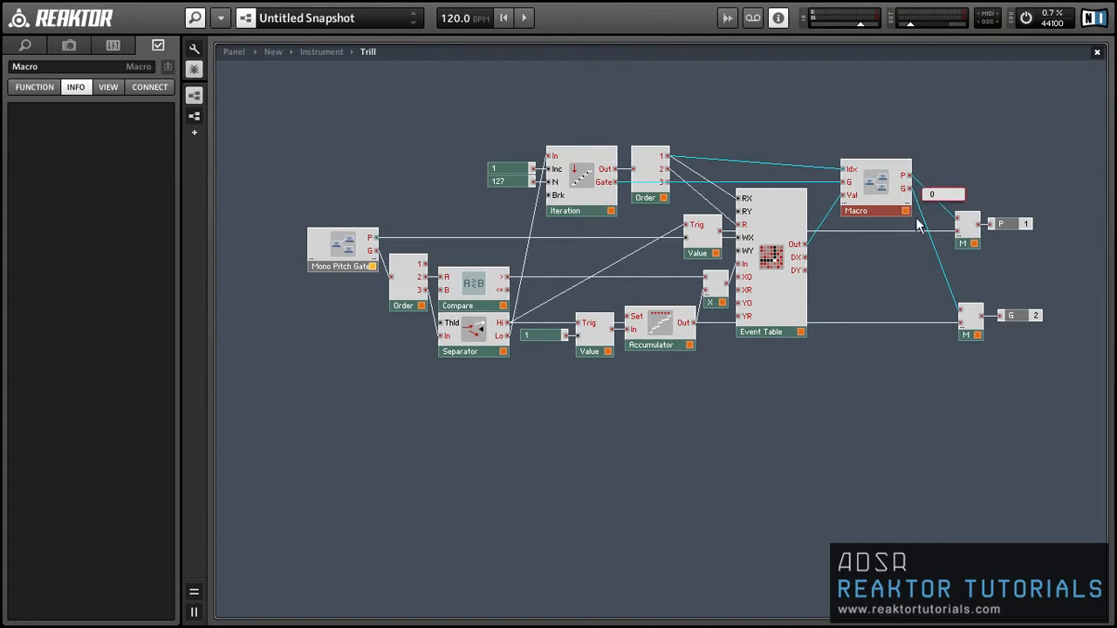
left_click(871, 286)
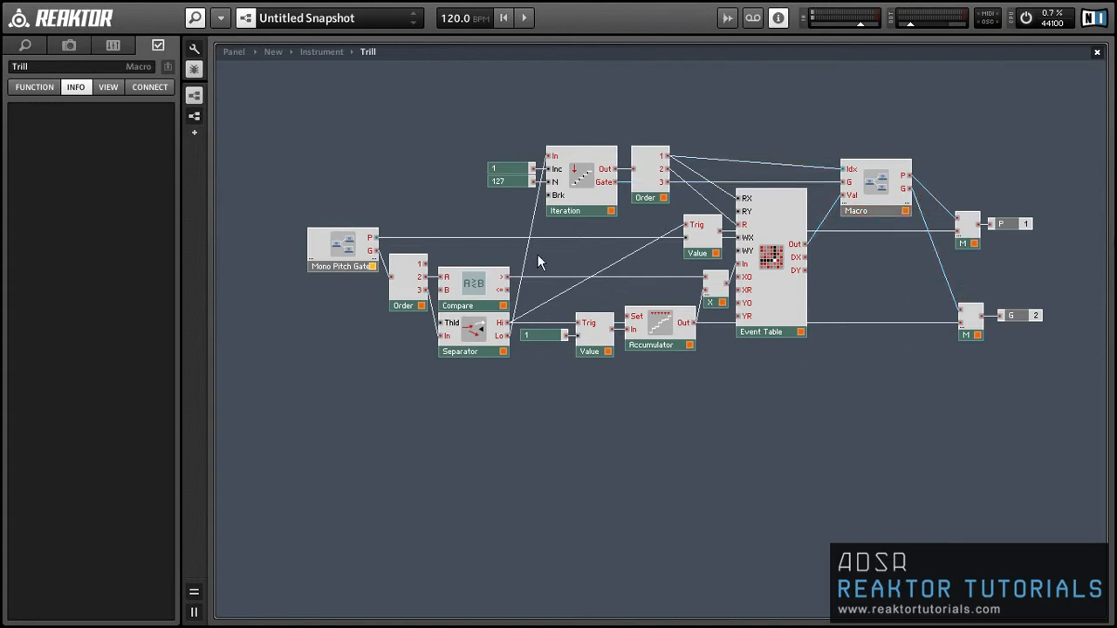
Shift all modules except the two Merge modules and the output terminals left to free space before the Merges
left_click_drag(244, 87, 940, 512)
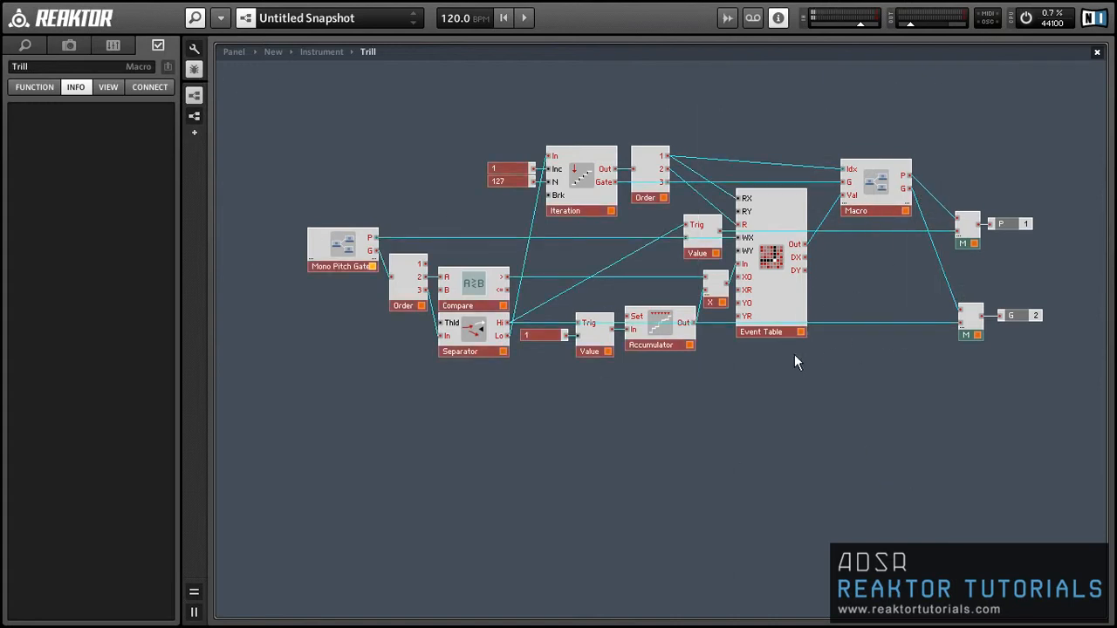
left_click_drag(780, 312, 716, 311)
left_click(765, 360)
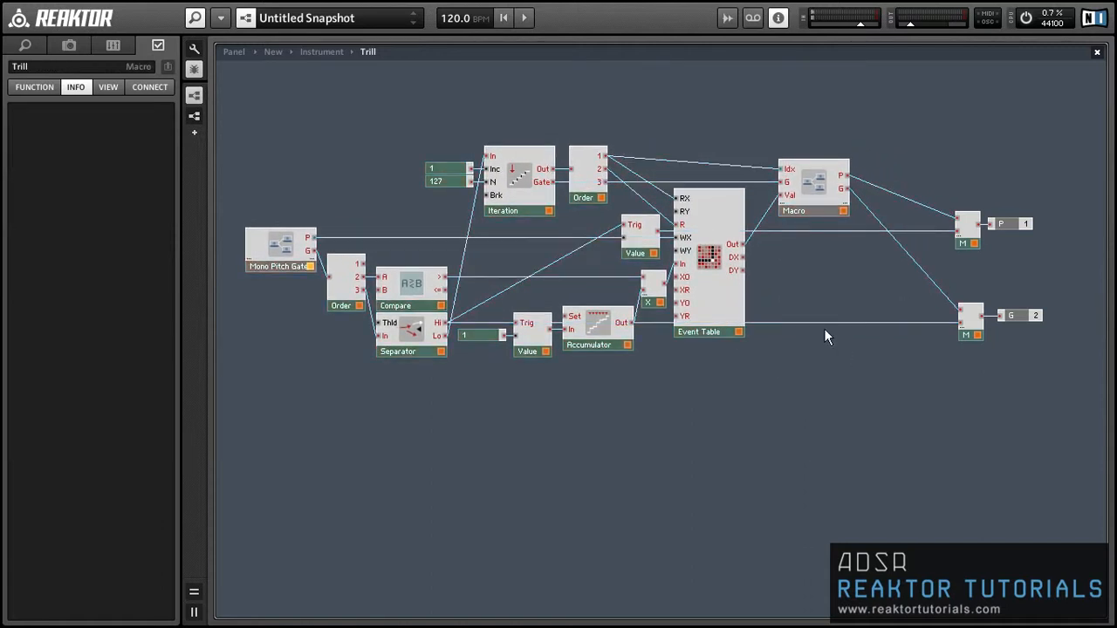
Insert a Compare module between the Event Table and the gate Merge, and feed its A input from the gate Merge
right_click(806, 282)
mouse_move(837, 297)
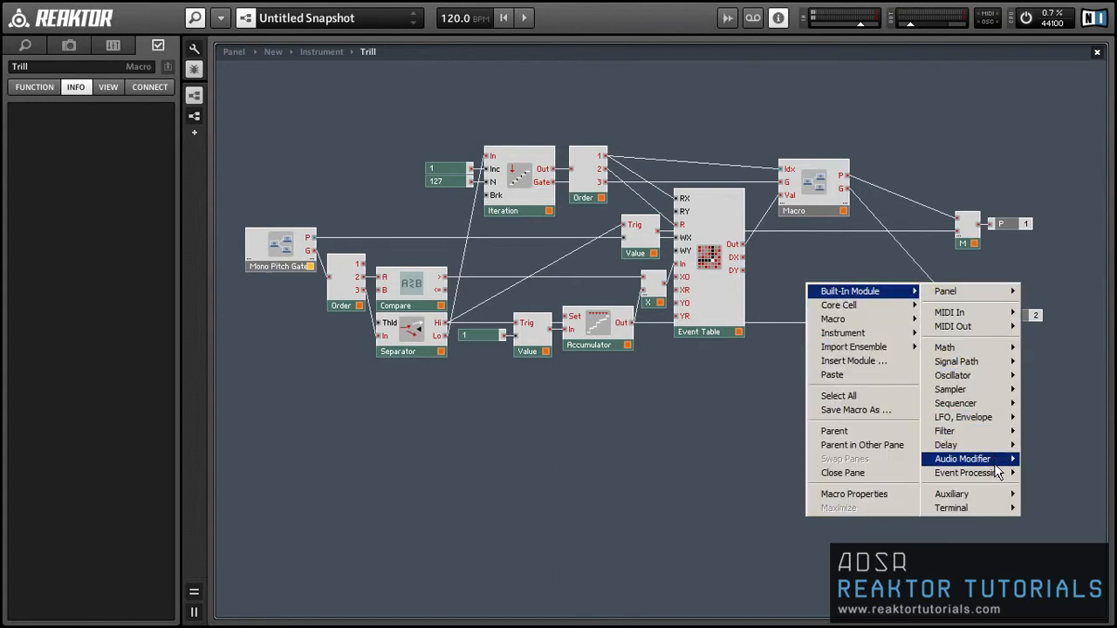
mouse_move(976, 349)
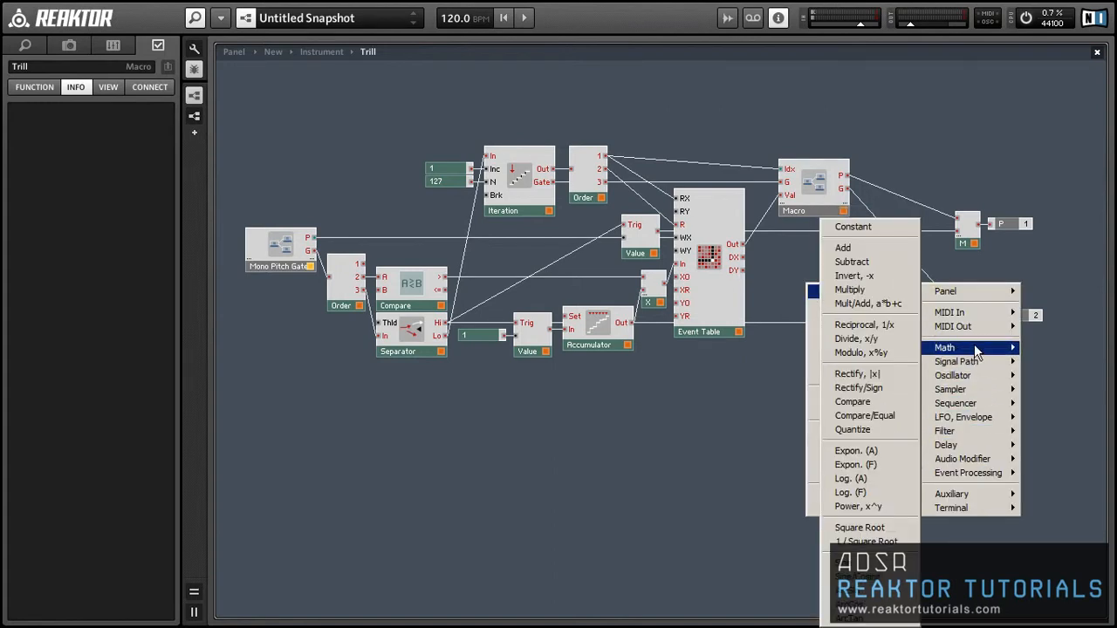
left_click(863, 403)
left_click_drag(835, 319, 818, 309)
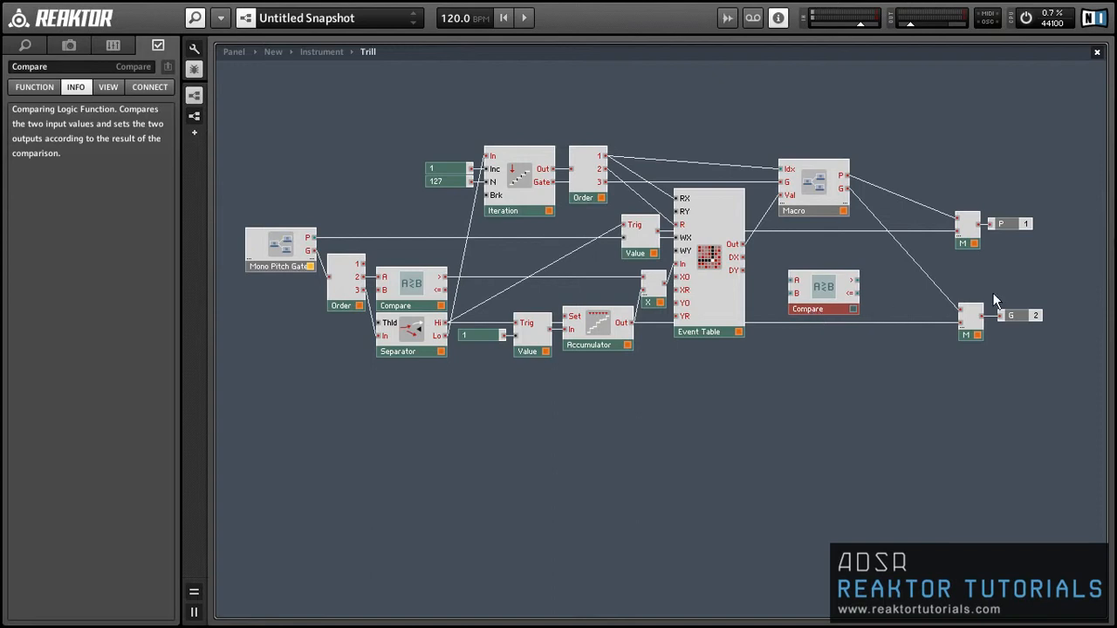
left_click_drag(960, 309, 788, 338)
left_click(838, 358)
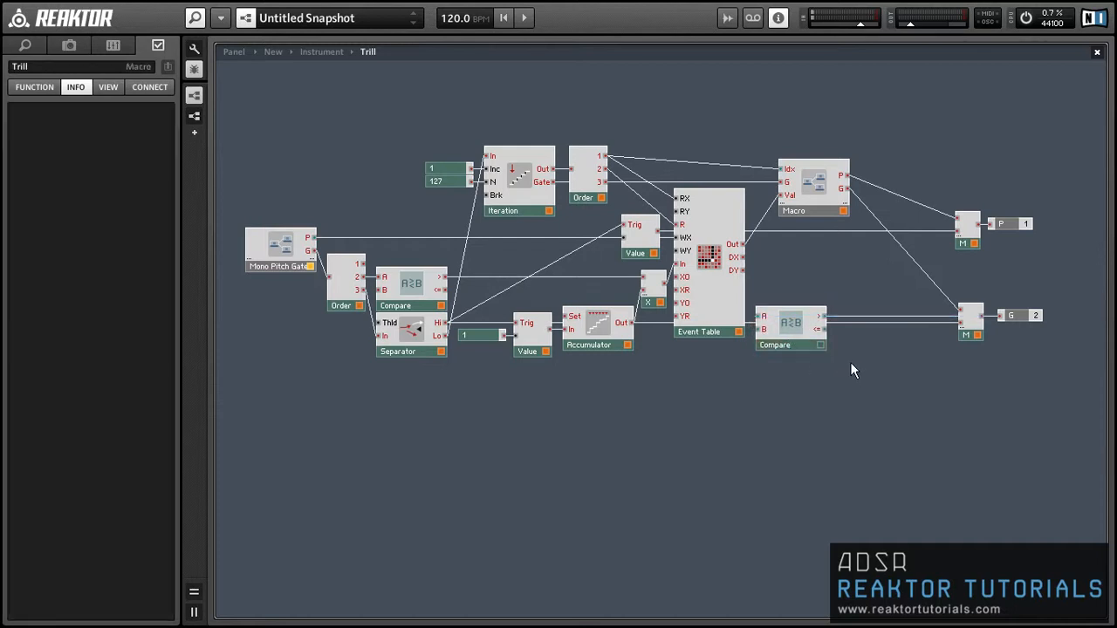
Add a Value module beside the new Compare and feed its lower input from Compare's > output
right_click(861, 364)
mouse_move(884, 376)
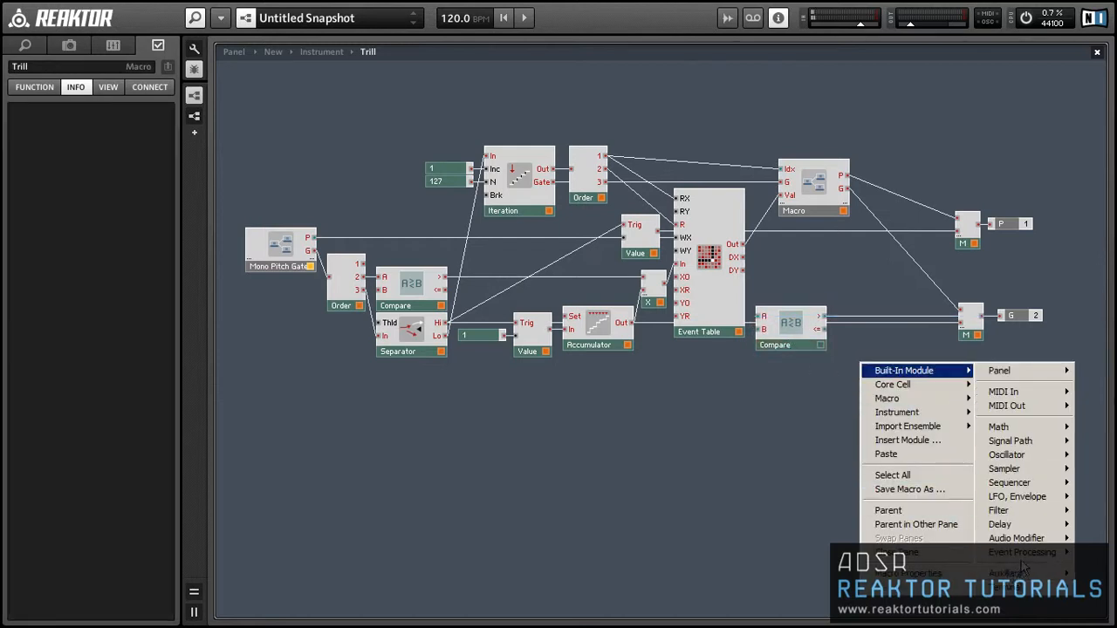
mouse_move(1021, 552)
left_click(899, 419)
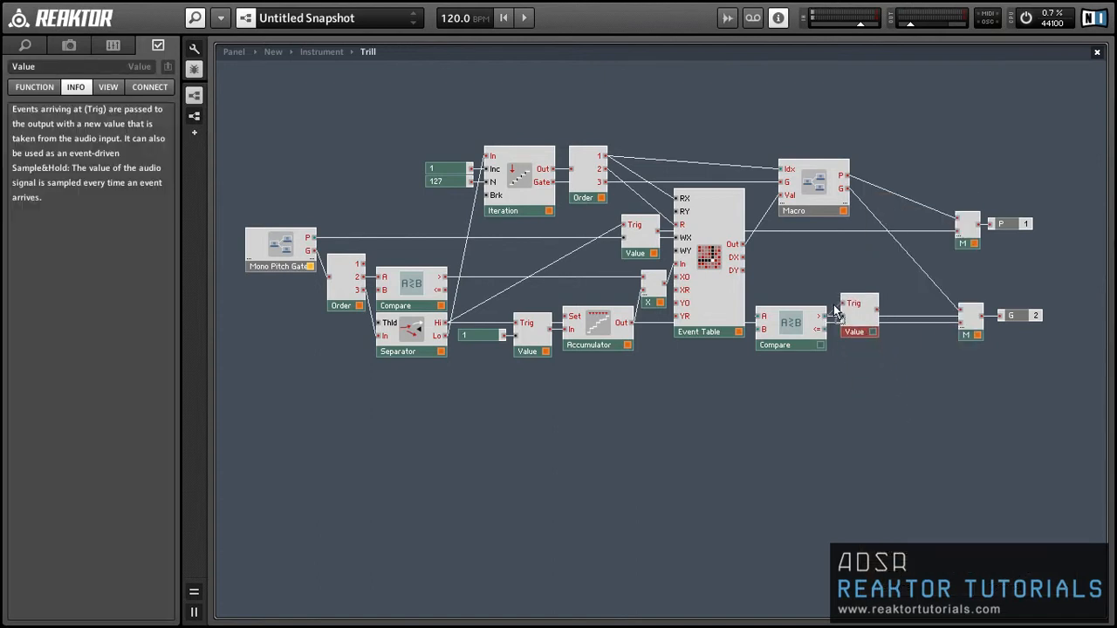
left_click_drag(859, 310, 858, 328)
left_click(818, 373)
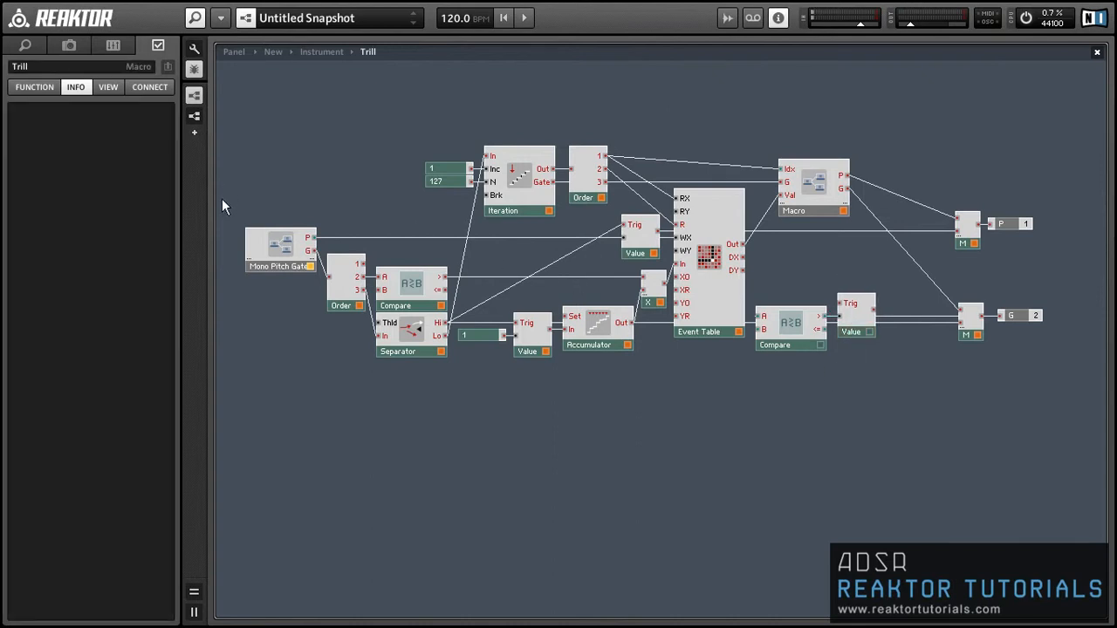
Connect output 2 of the Order module after Mono Pitch Gate to the new Value module's Trig input
left_click(336, 305)
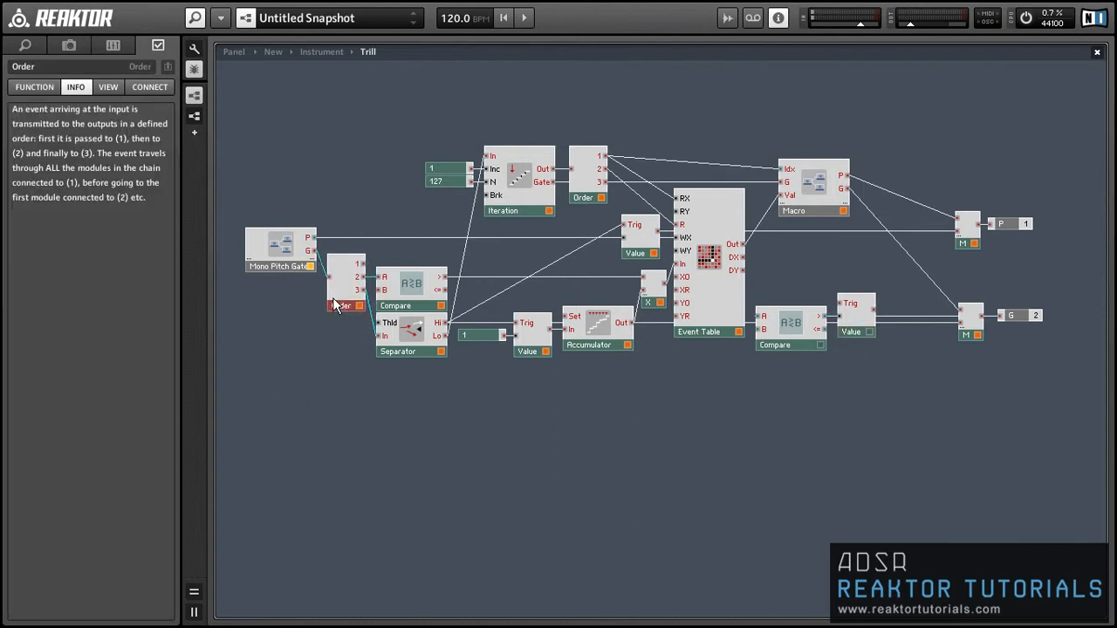
left_click(417, 346)
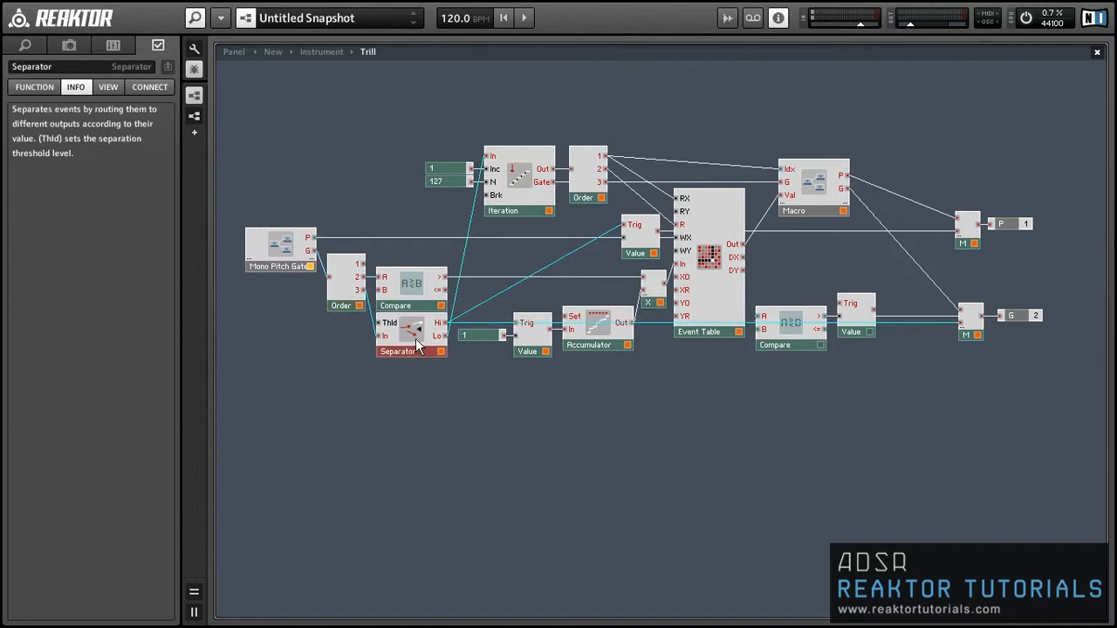
left_click(388, 381)
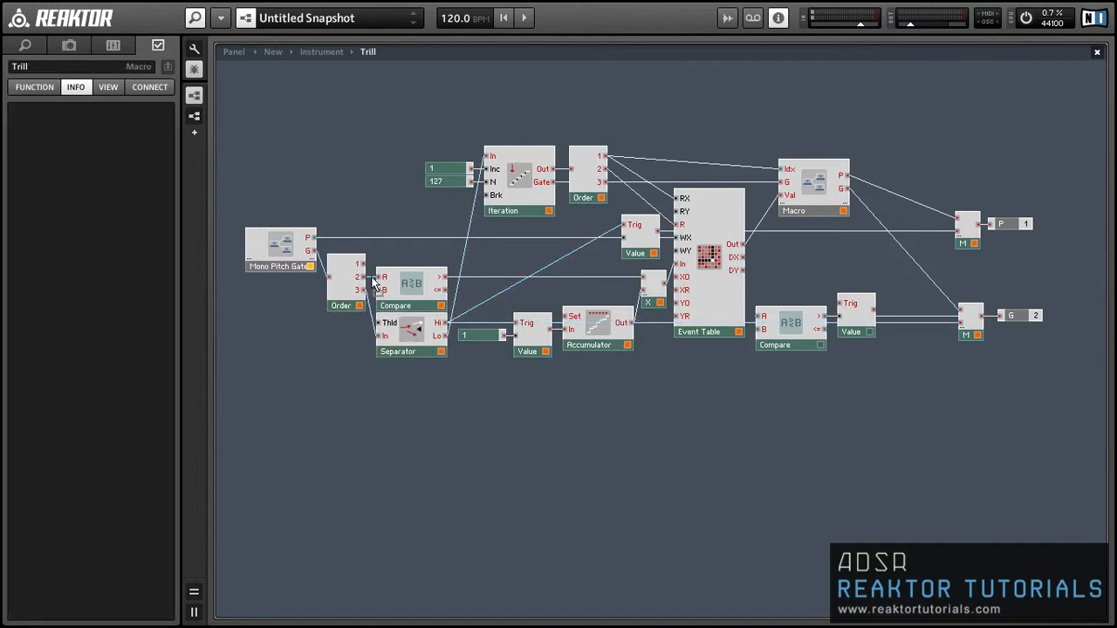
left_click_drag(362, 277, 839, 304)
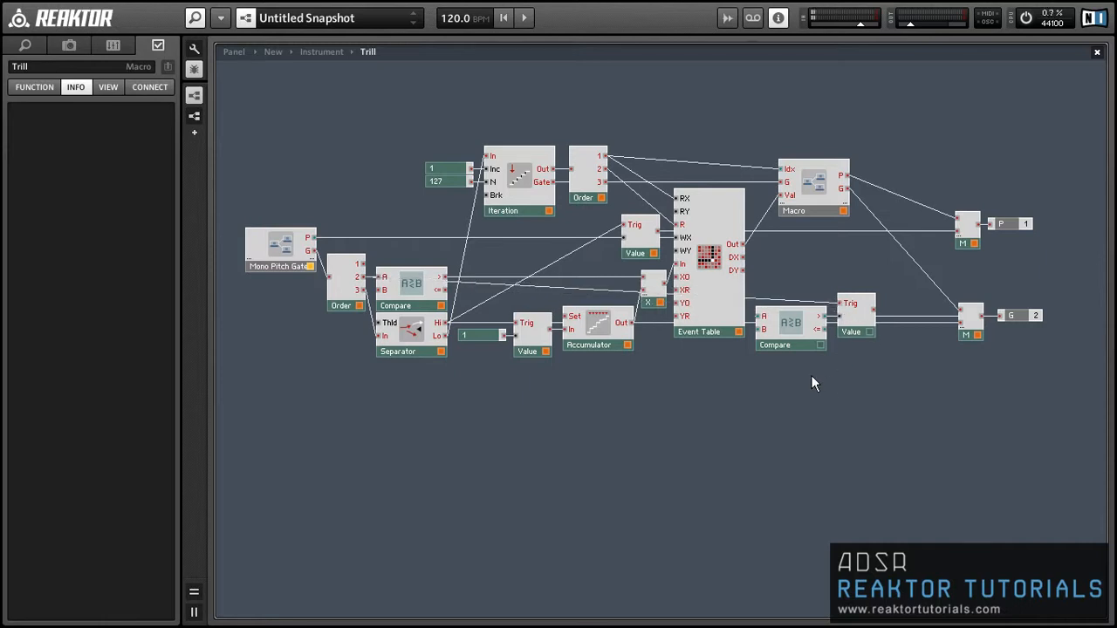
Insert a Router M->1 module below the new Value module and set its minimum number of ports to 2
right_click(817, 371)
mouse_move(864, 145)
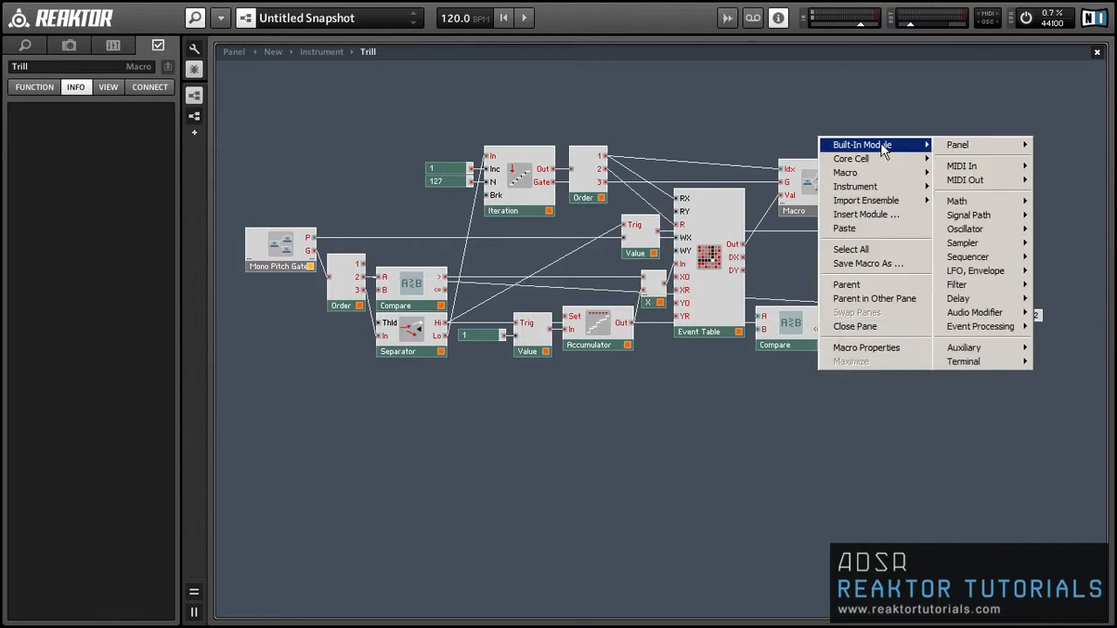
mouse_move(1002, 327)
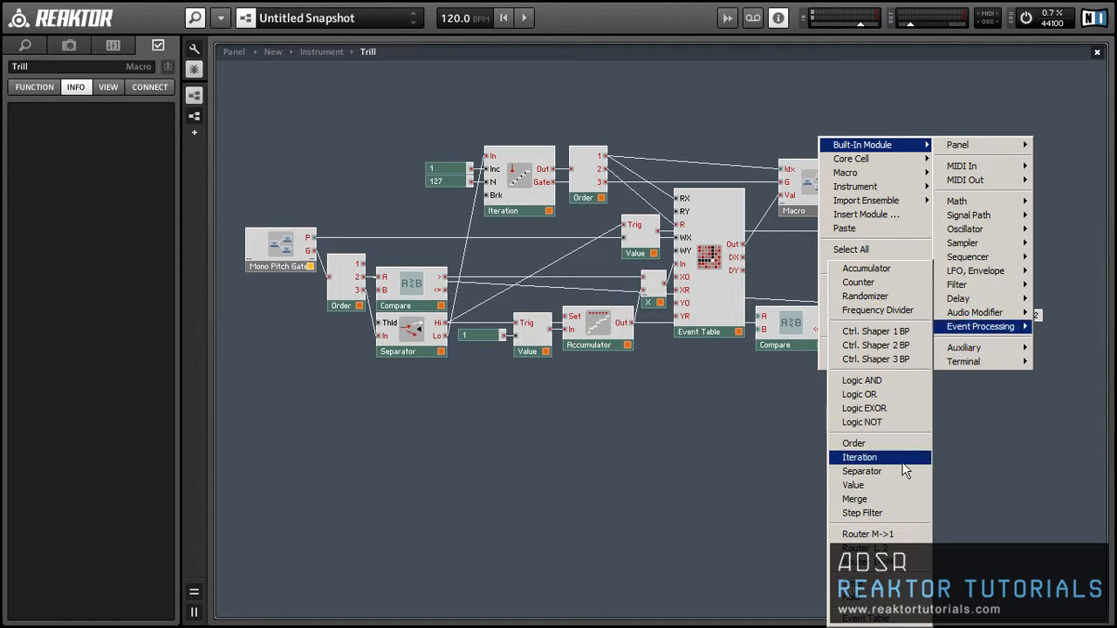
left_click(895, 534)
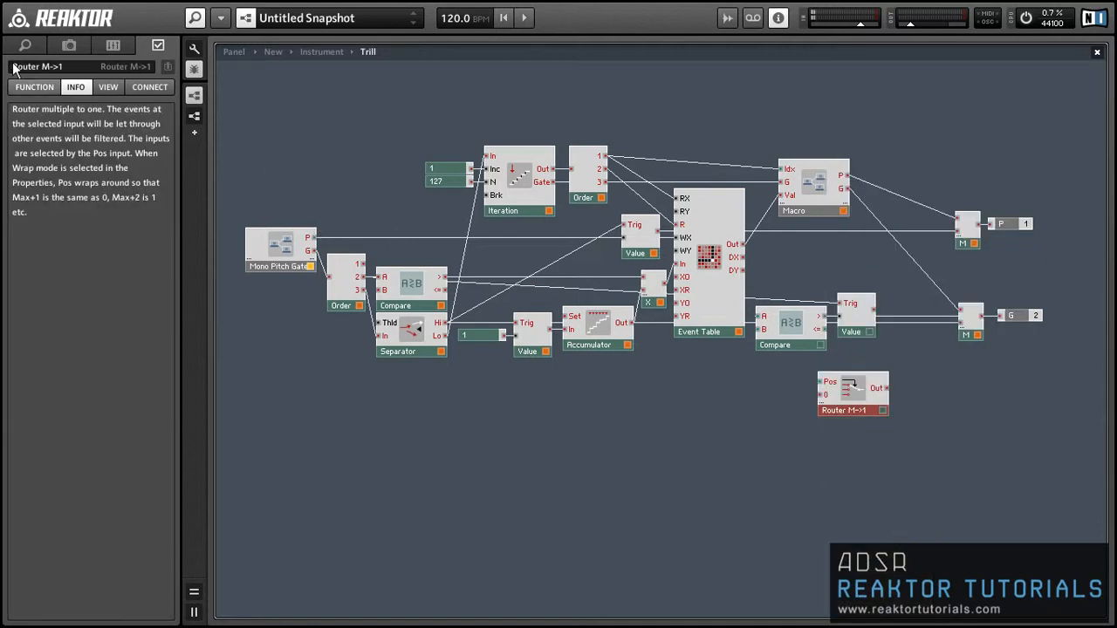
left_click(34, 87)
key("Return")
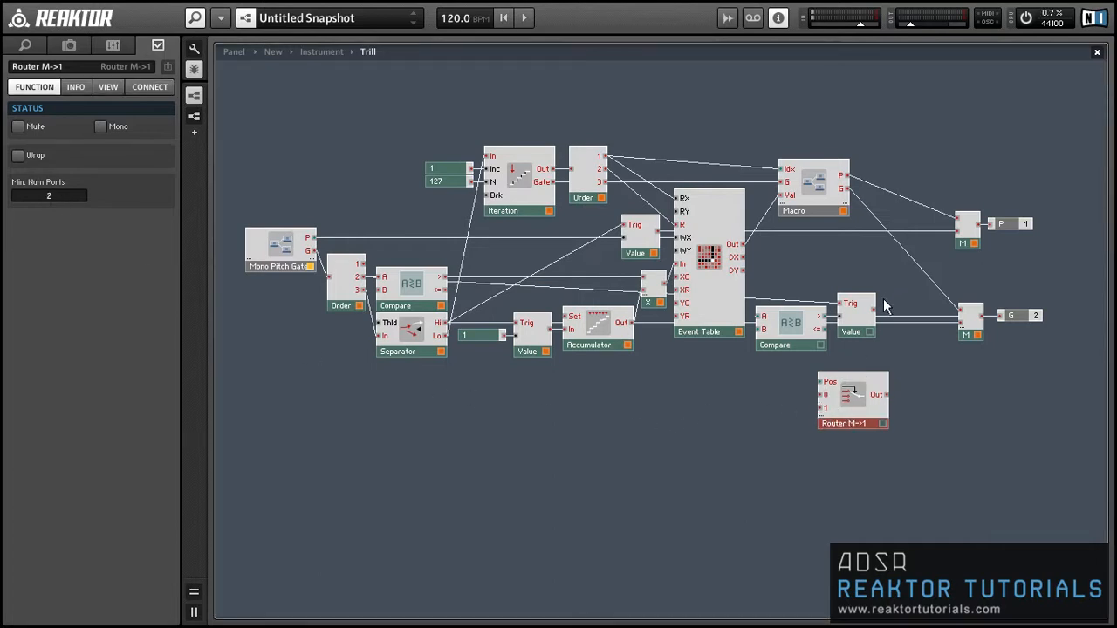
Wire Value's output to the Router's Pos and the Separator's Hi to input 0, routing the Router's output into the gate Merge
left_click_drag(871, 310, 824, 383)
left_click(415, 341)
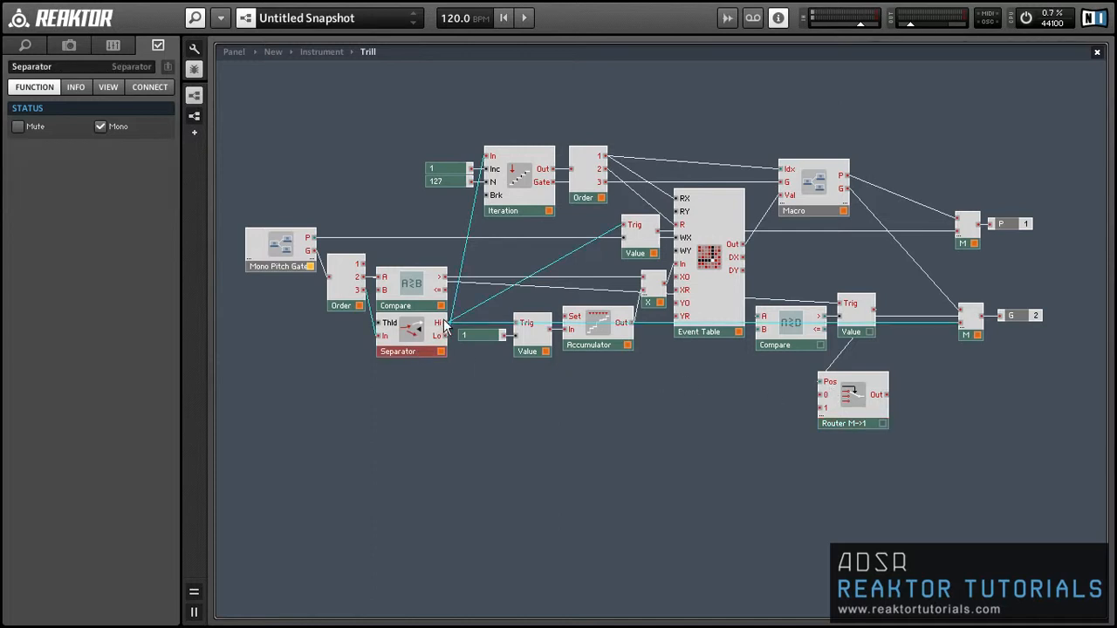
left_click_drag(443, 323, 929, 362)
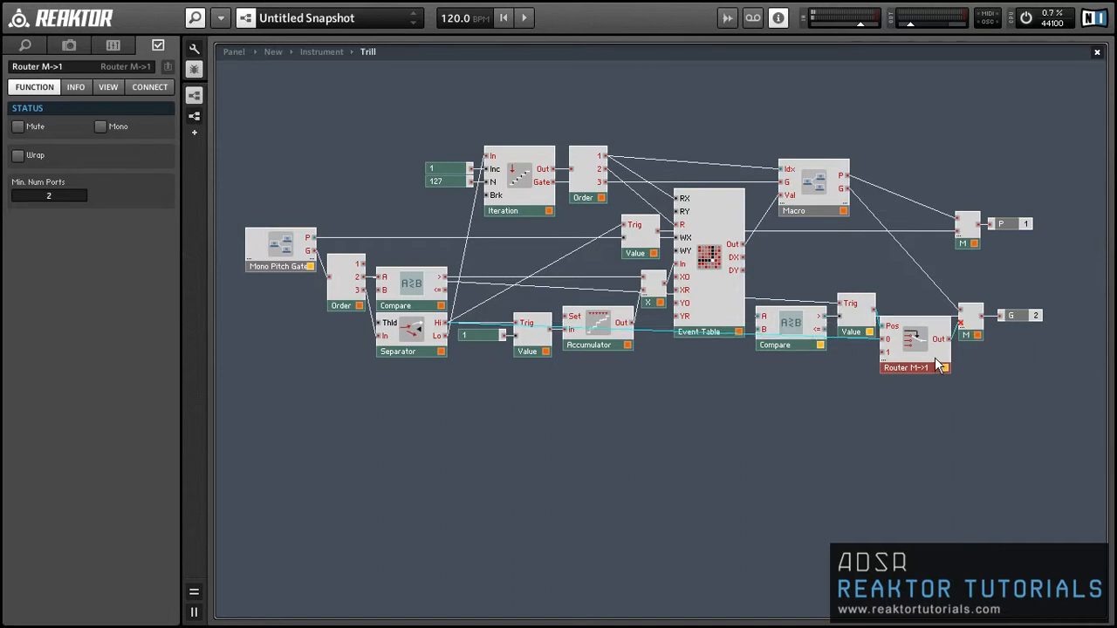
Line the Router up beside the new Value module and set the new Compare, Value and Router modules to mono
left_click_drag(939, 370, 941, 350)
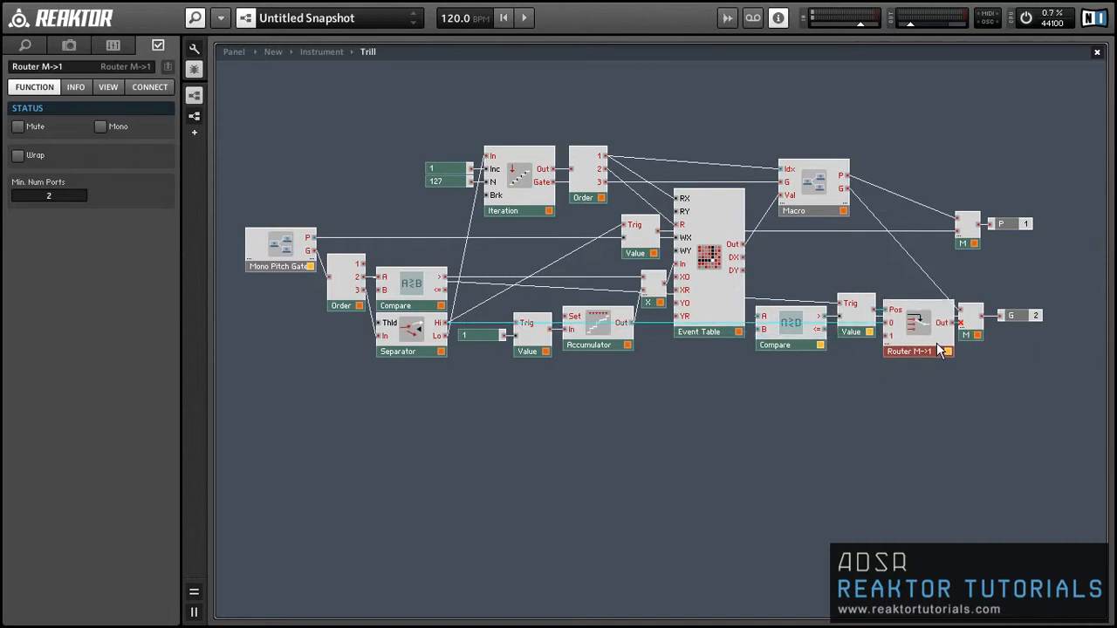
left_click_drag(949, 394, 777, 305)
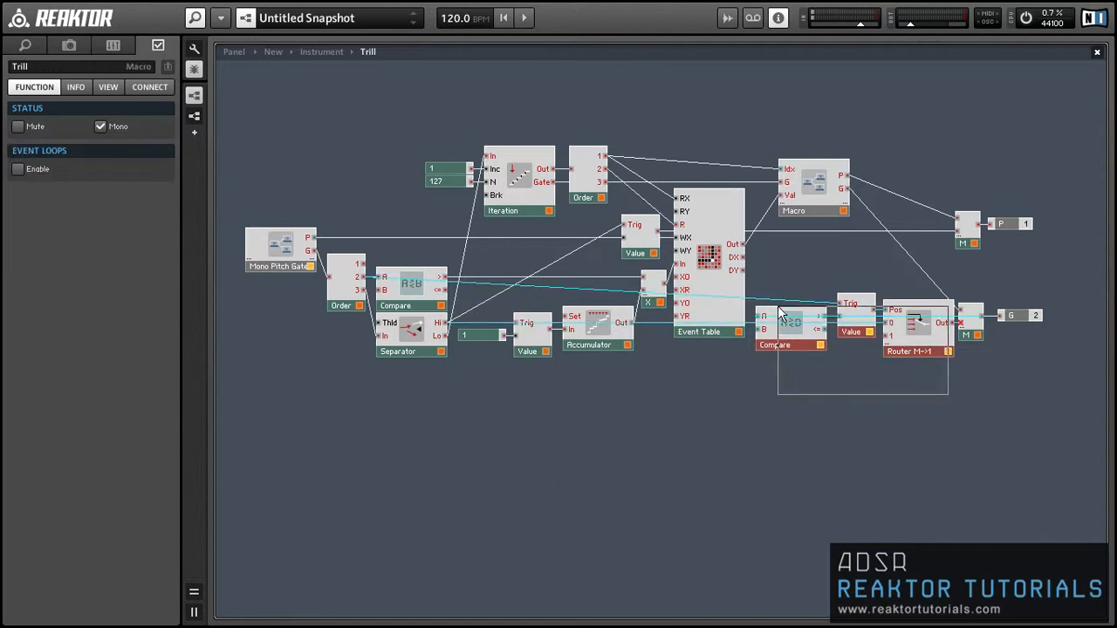
right_click(916, 341)
left_click(938, 357)
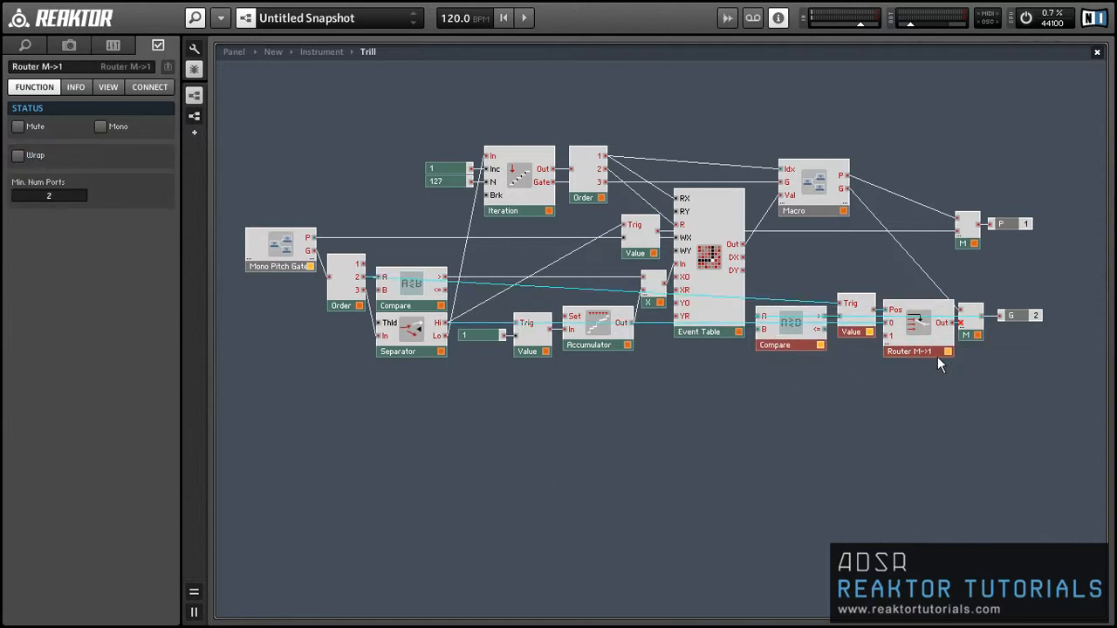
left_click(931, 376)
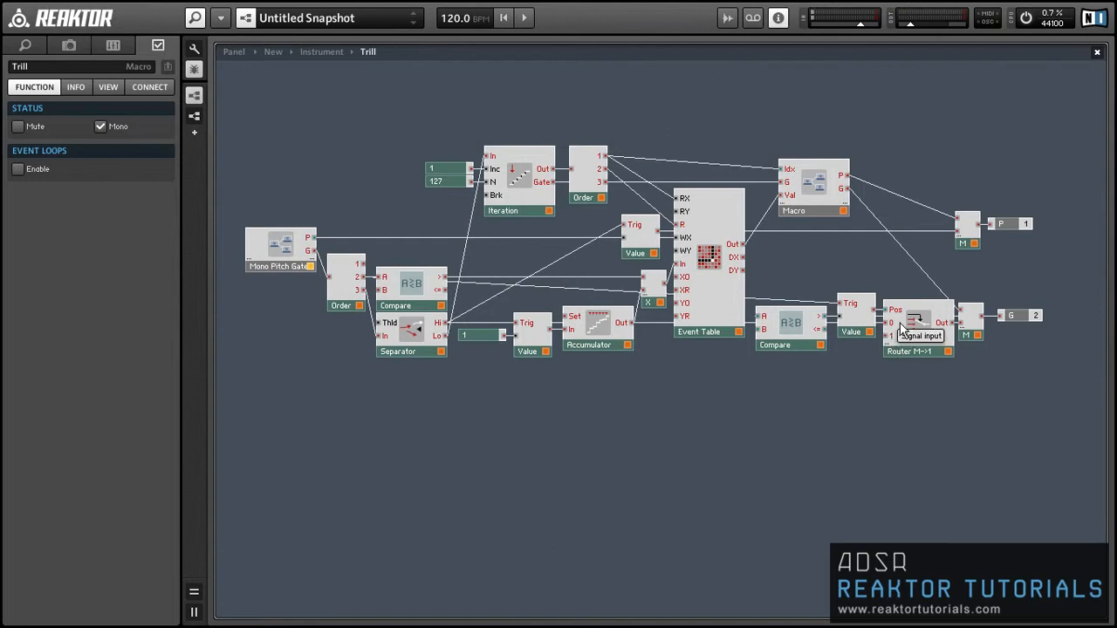
left_click(927, 336)
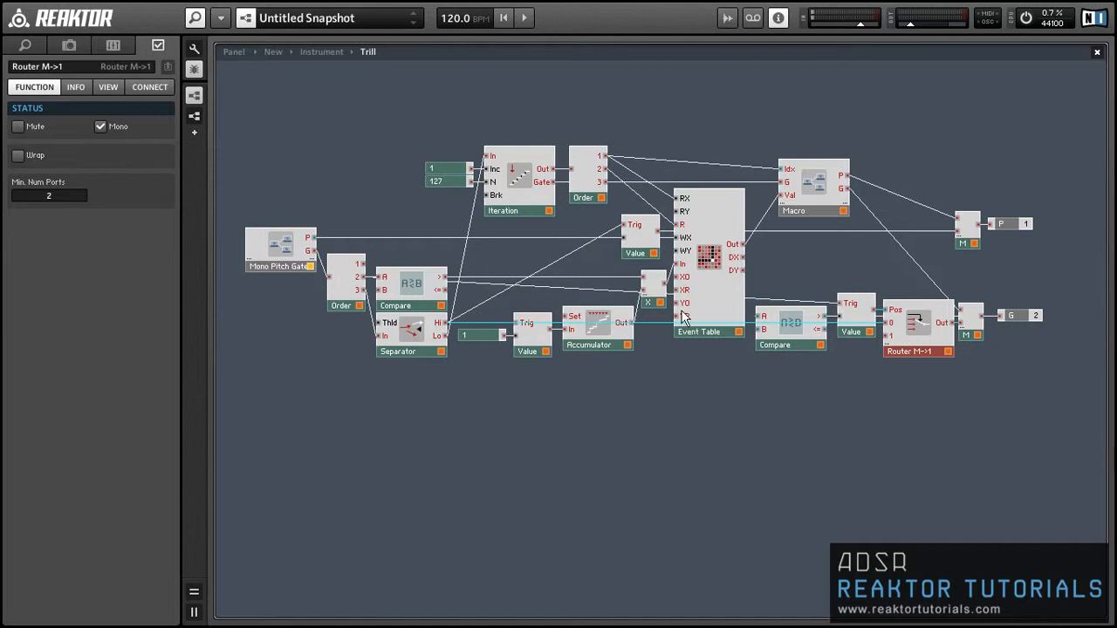
left_click(779, 401)
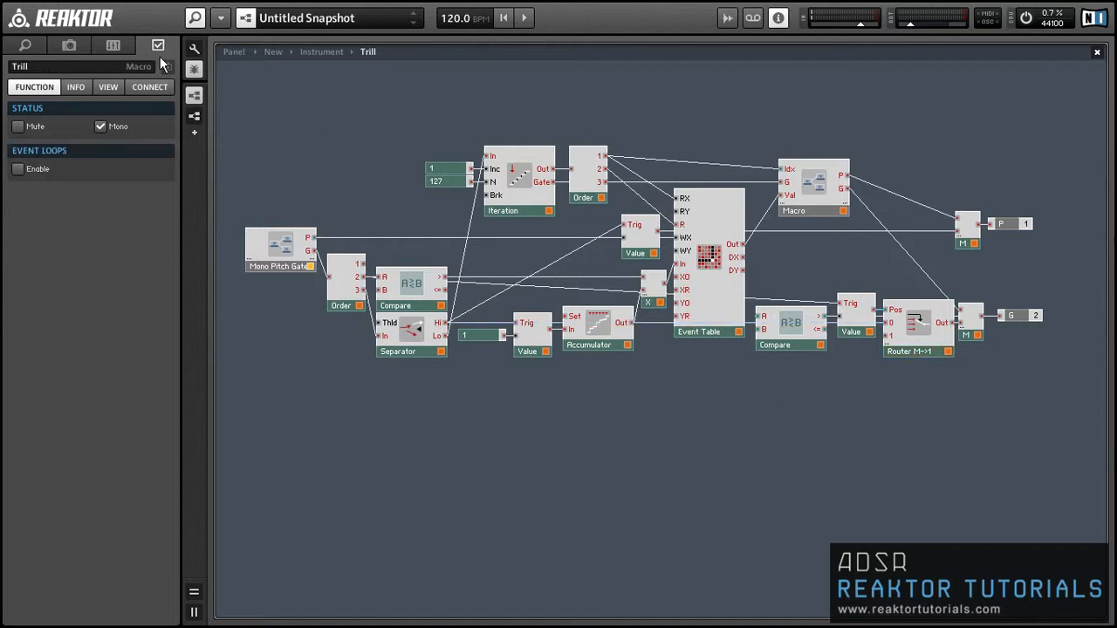
Return to the panel view and reset the EventWatcher to check the gate events coming from the Trill macro
left_click(235, 54)
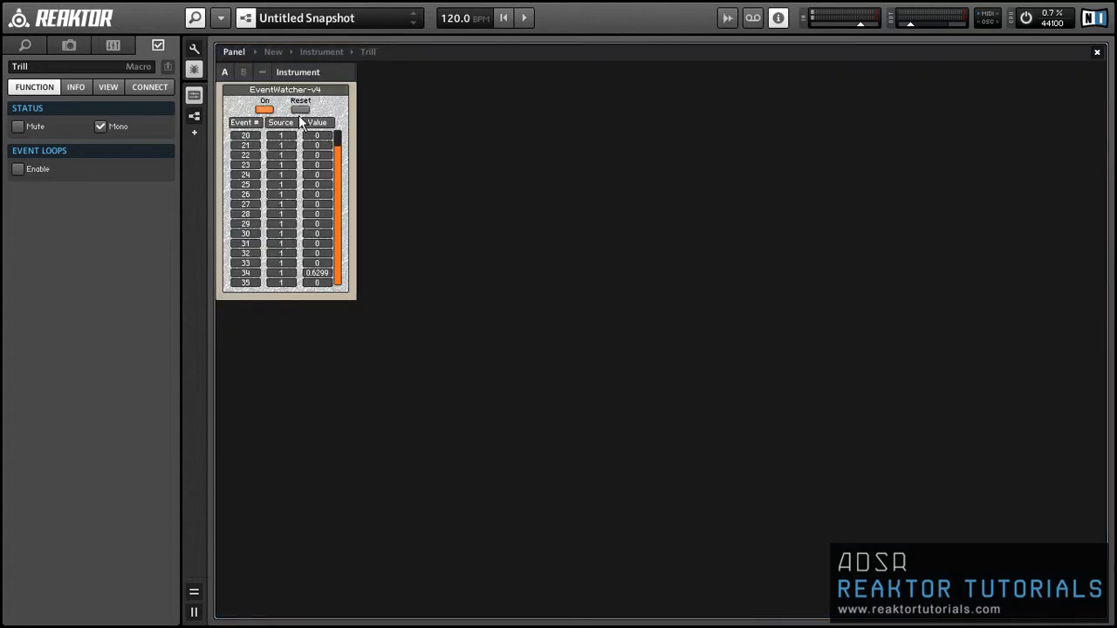
left_click(302, 113)
left_click(301, 112)
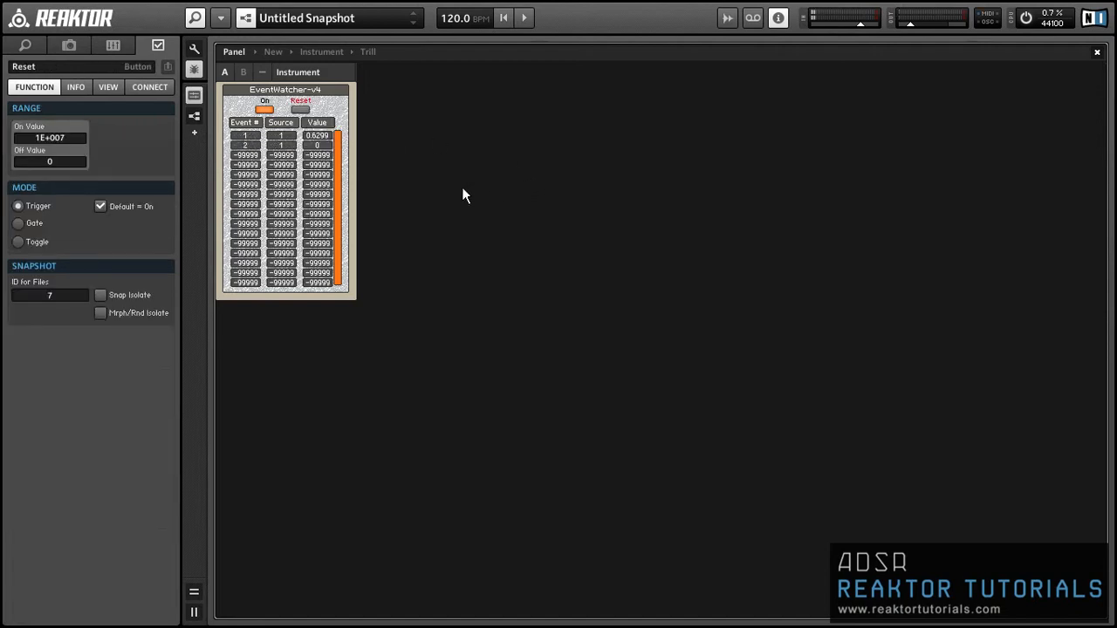
left_click(299, 110)
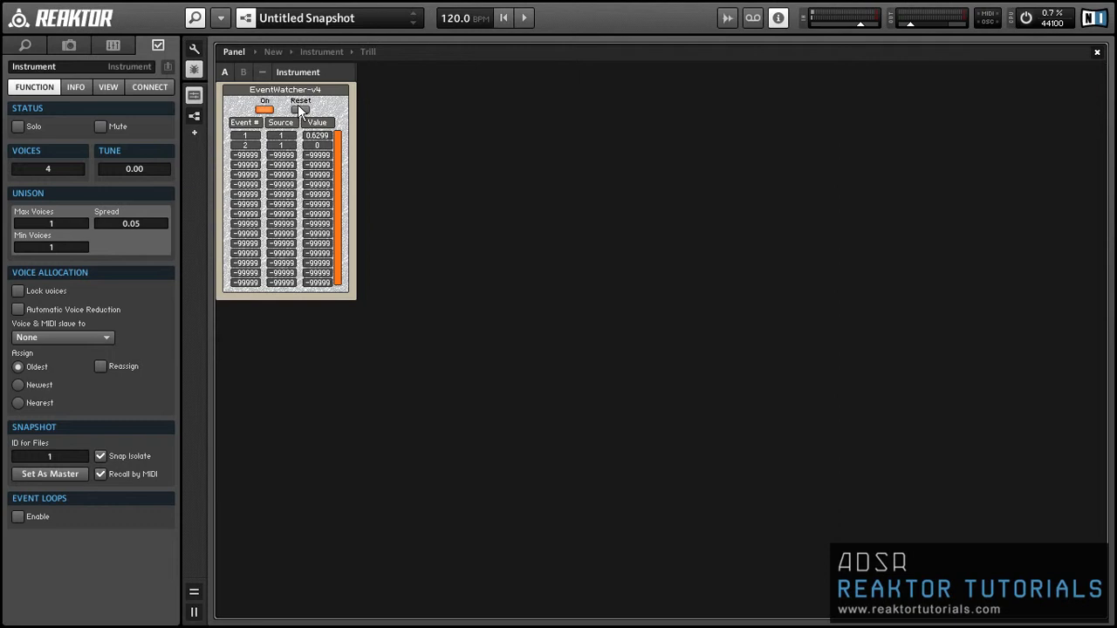
left_click(300, 110)
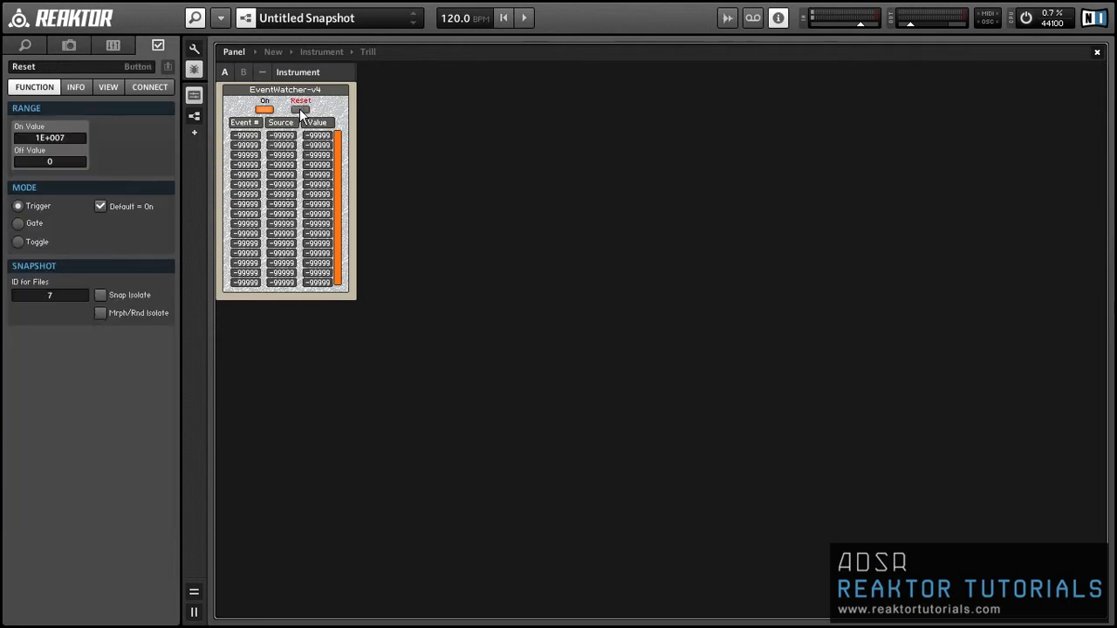
Delete the EventWatcher macro from the Instrument structure
double_click(348, 108)
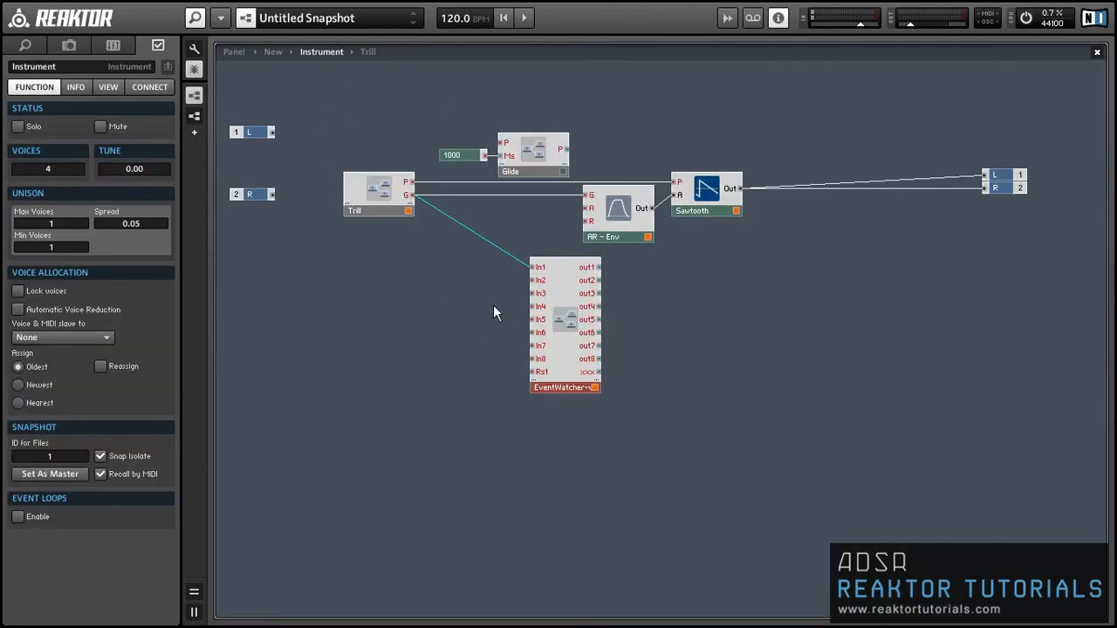
left_click(563, 355)
key("Delete")
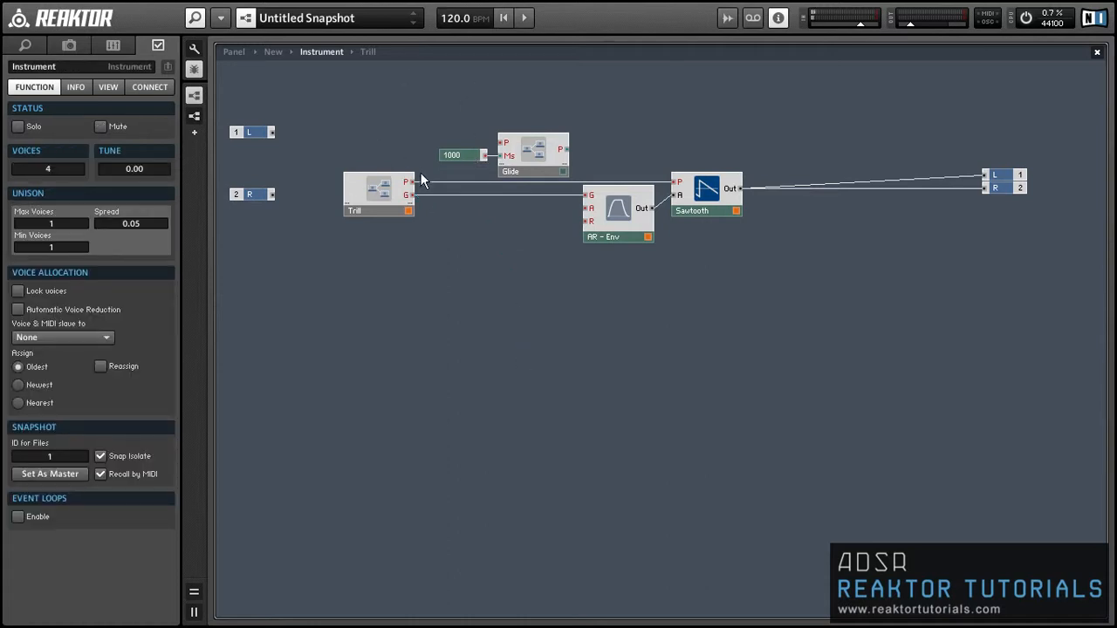
Connect Trill's P output to the Glide macro's P input and its G output to a new G input on Glide
left_click(481, 153)
mouse_move(497, 140)
left_mouse_down()
mouse_move(412, 166)
mouse_move(416, 176)
mouse_move(500, 142)
left_mouse_up()
left_click(413, 178)
left_click_drag(434, 113, 521, 162)
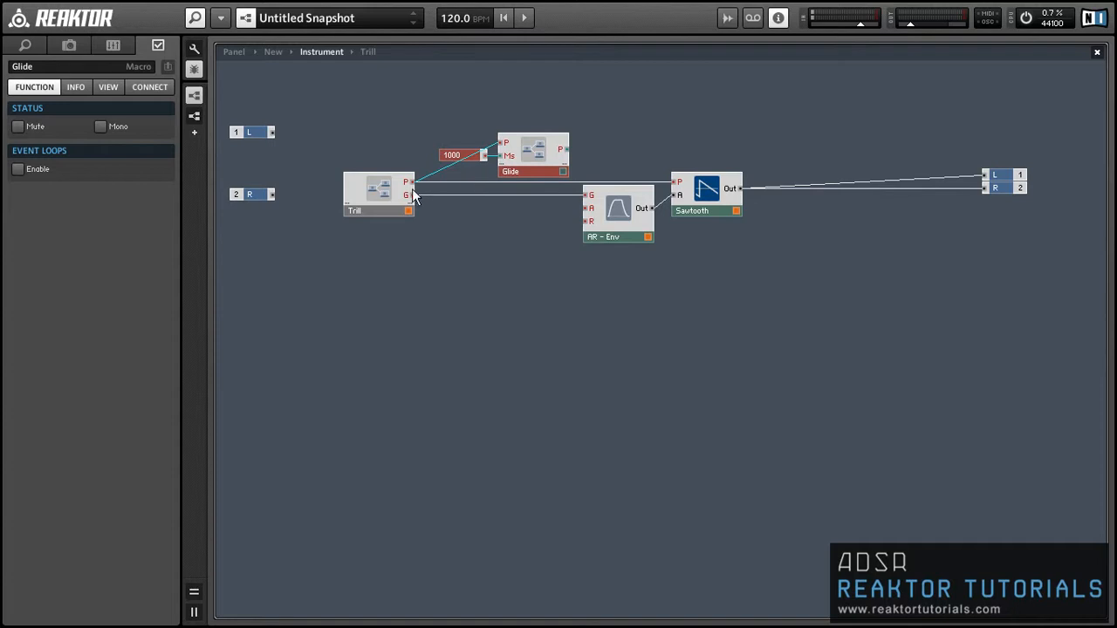
left_click_drag(413, 194, 464, 168)
left_click(490, 173)
left_click(489, 179)
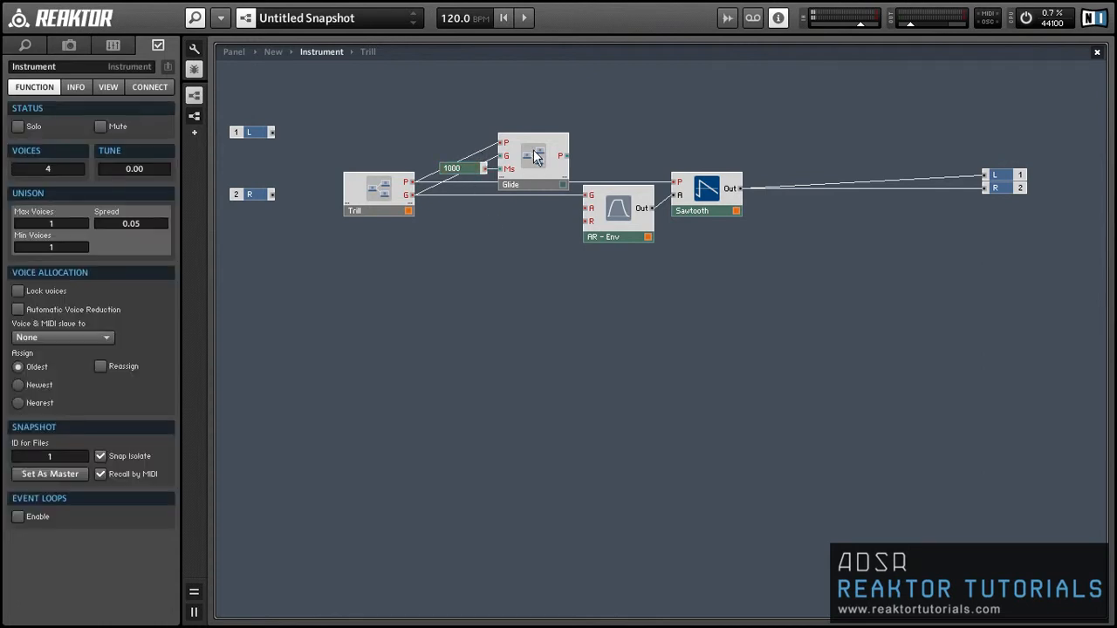
Inside the Glide macro, place the new G input near the Gate module and delete the Gate module
double_click(535, 157)
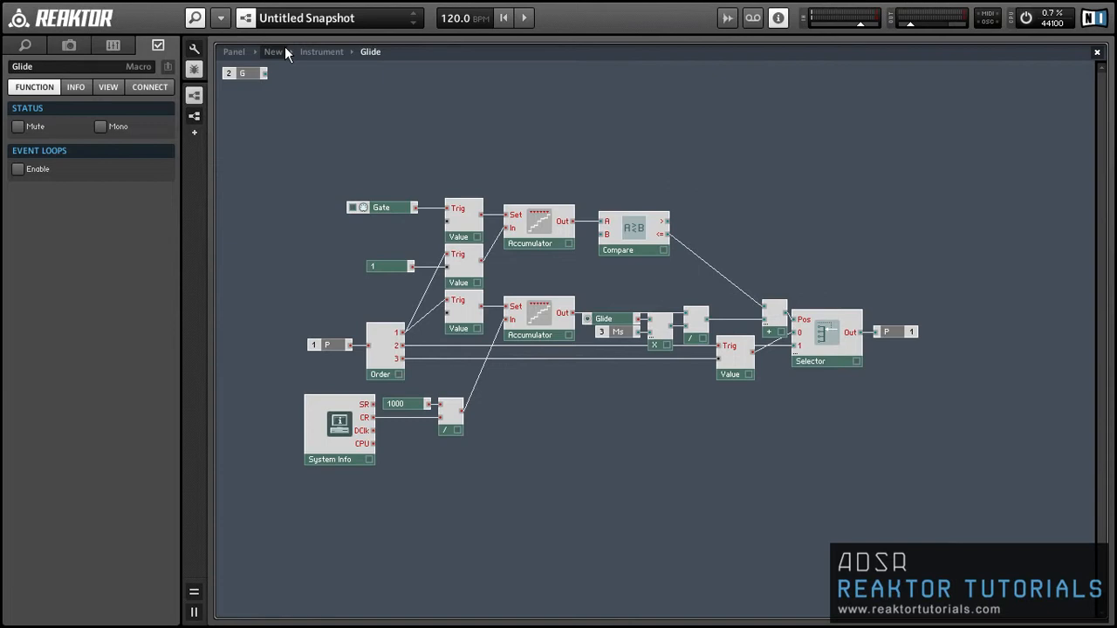
left_click_drag(241, 74, 247, 83)
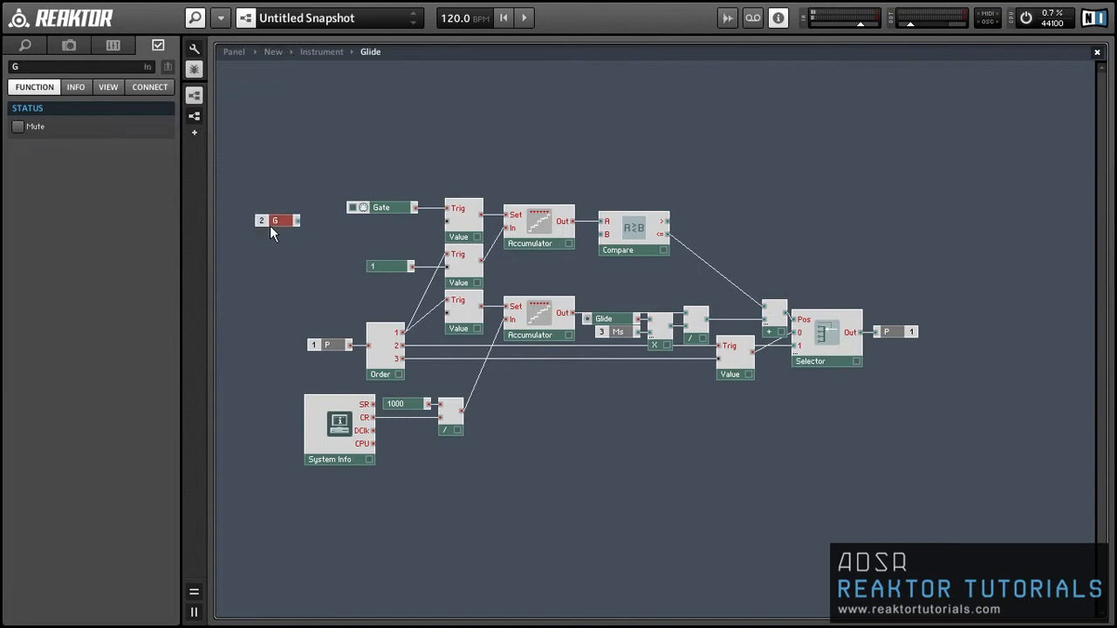
left_click_drag(270, 225, 271, 232)
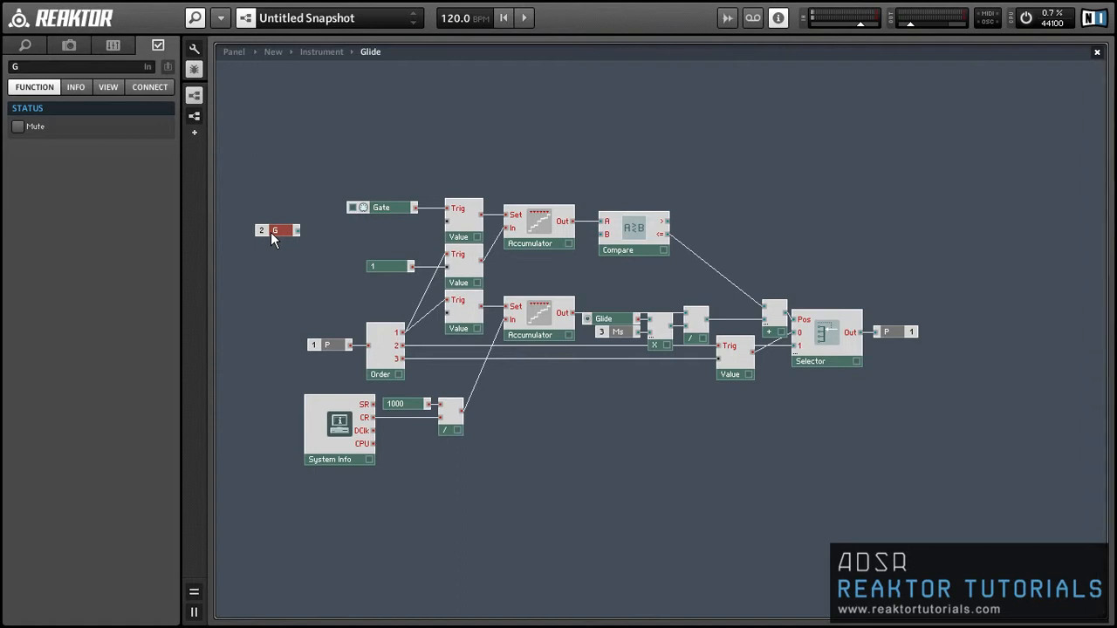
left_click(382, 215)
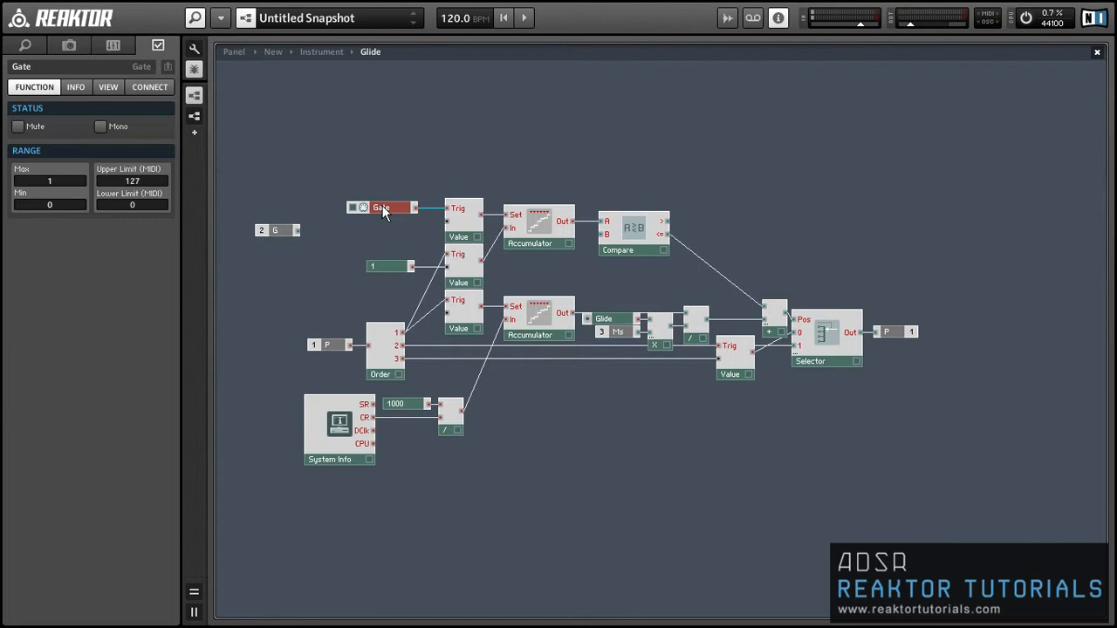
key("Delete")
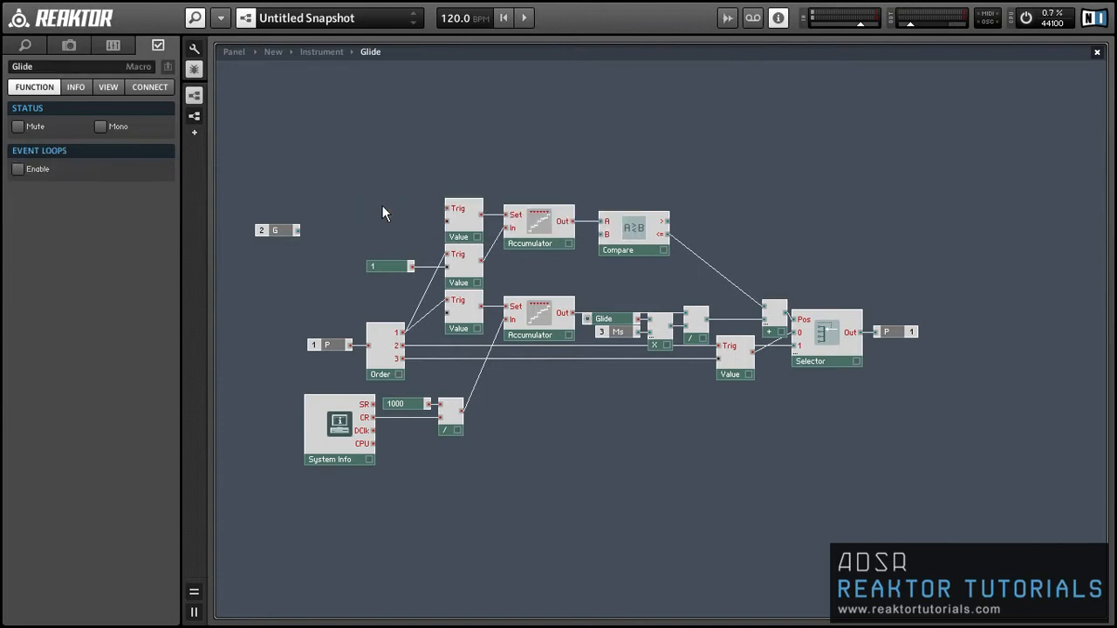
Shift the existing Glide modules slightly away from the G input and insert a Separator module above it
left_click_drag(330, 173, 904, 416)
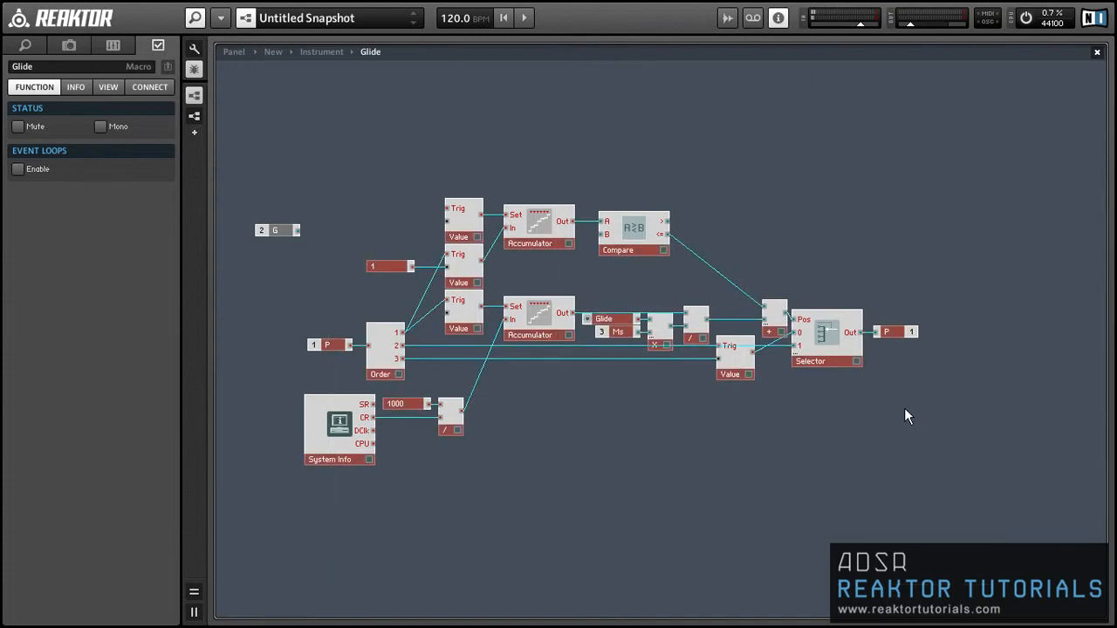
left_click_drag(819, 347, 854, 344)
left_click(715, 387)
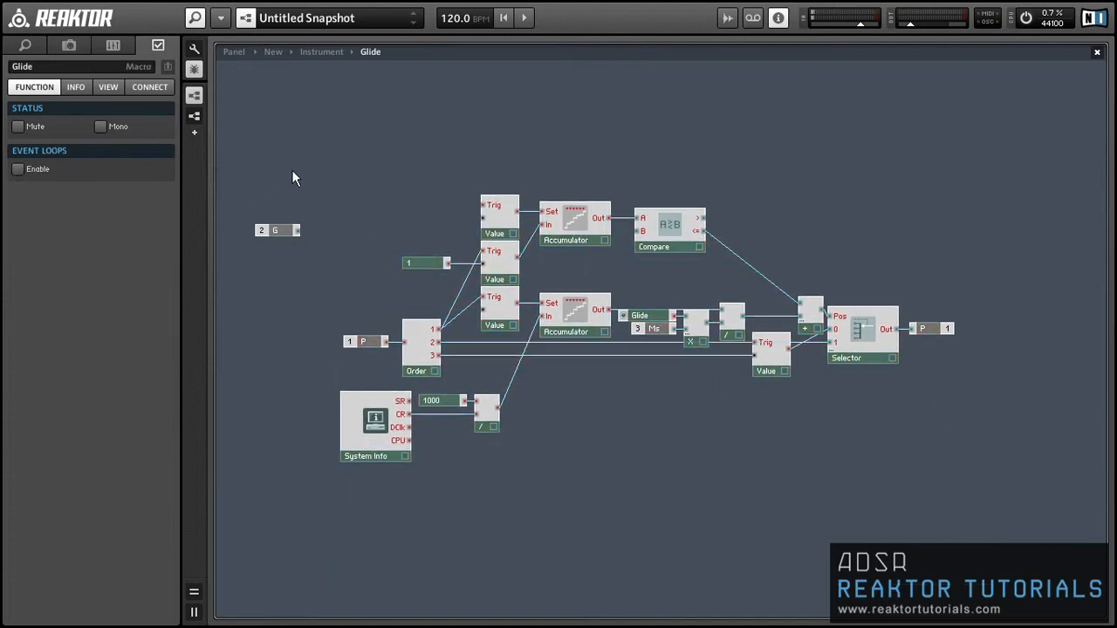
right_click(319, 162)
mouse_move(324, 170)
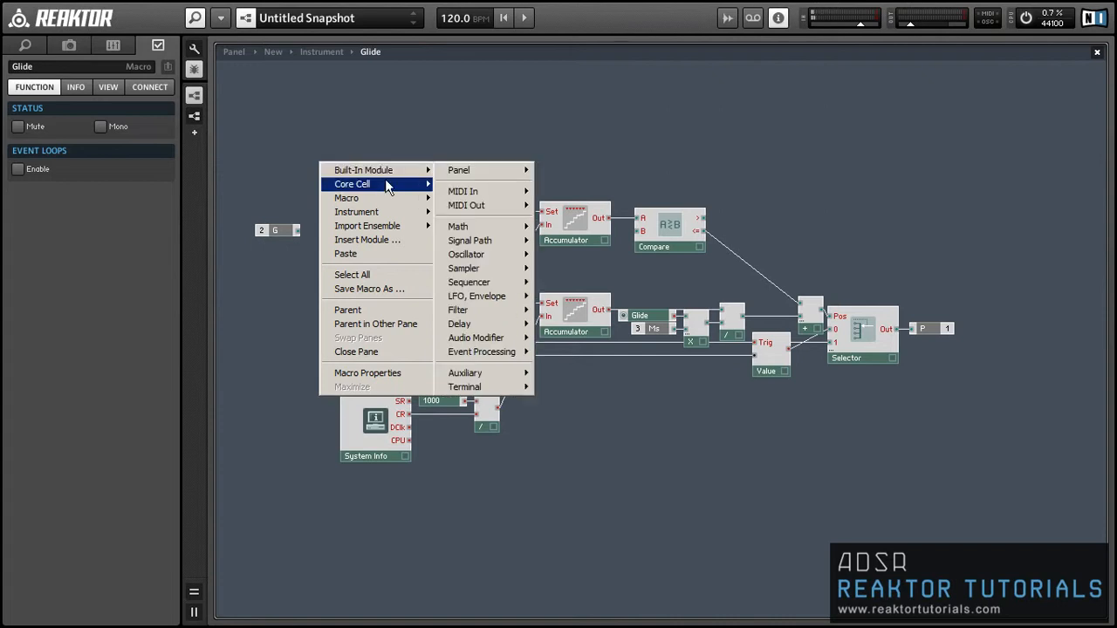
mouse_move(517, 361)
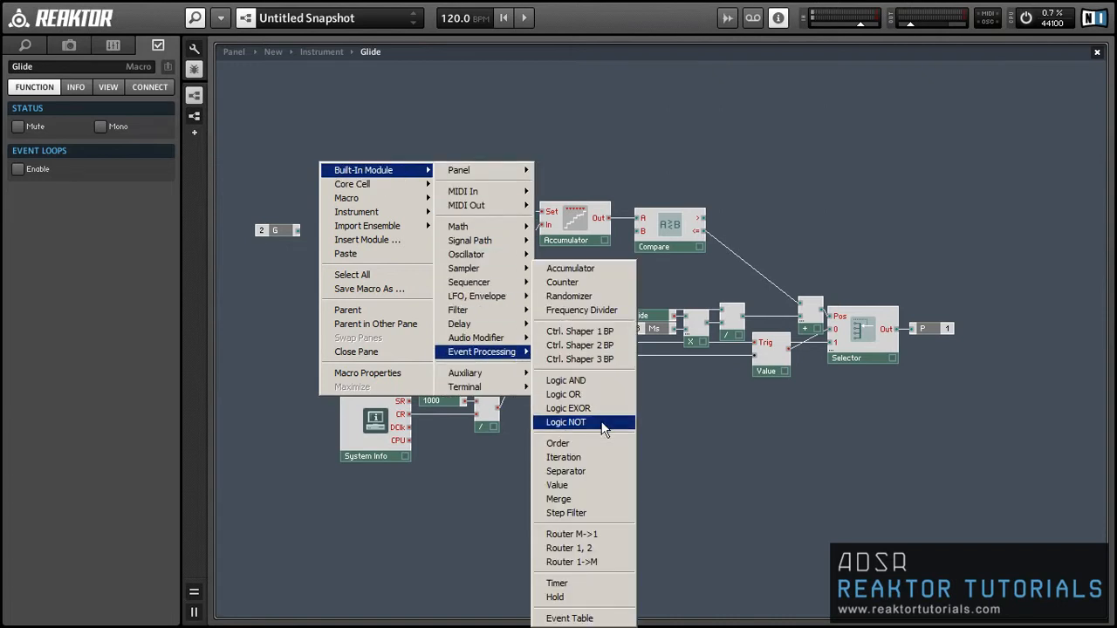
left_click(608, 478)
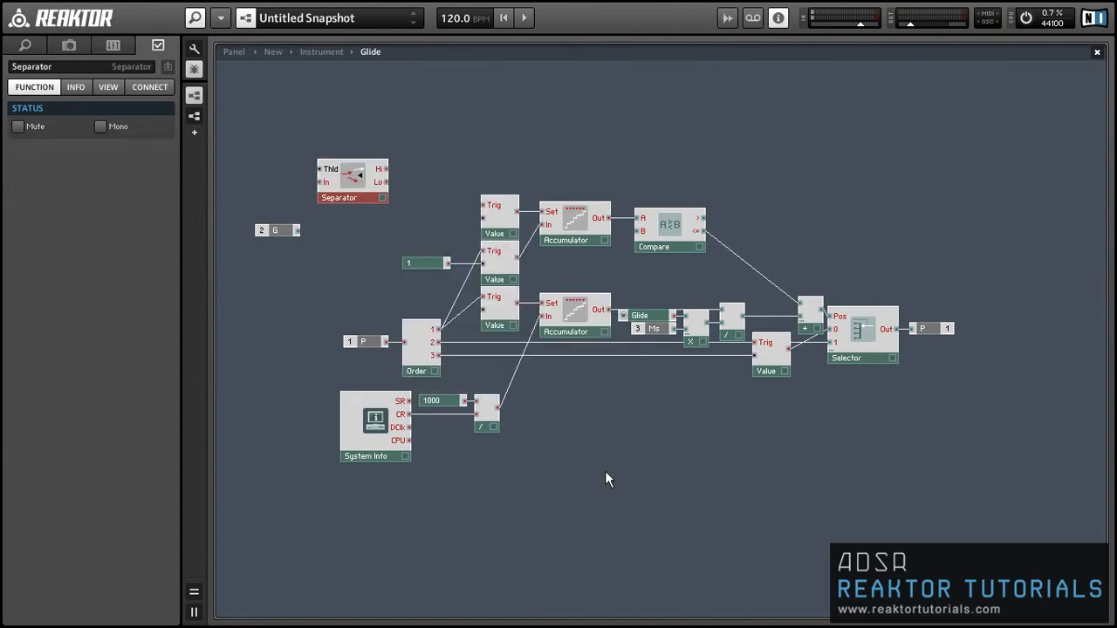
Wire the G input to the Separator's In and its Hi output to the Trig of the topmost Value module
left_click_drag(296, 231, 322, 184)
left_click_drag(285, 225, 292, 183)
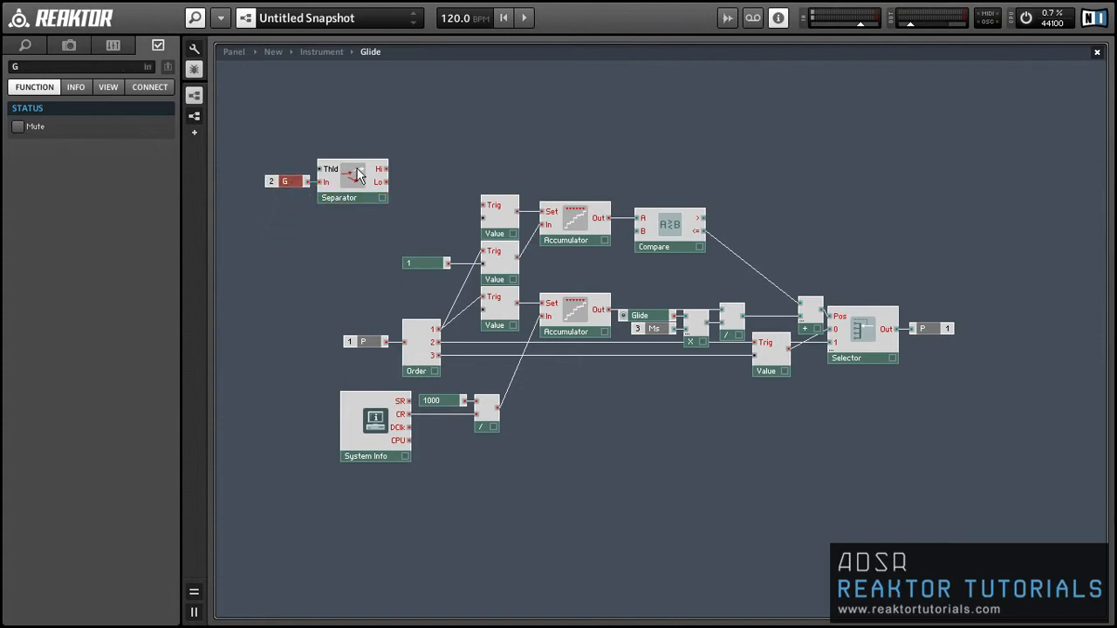
left_click_drag(388, 168, 492, 210)
left_click(463, 229)
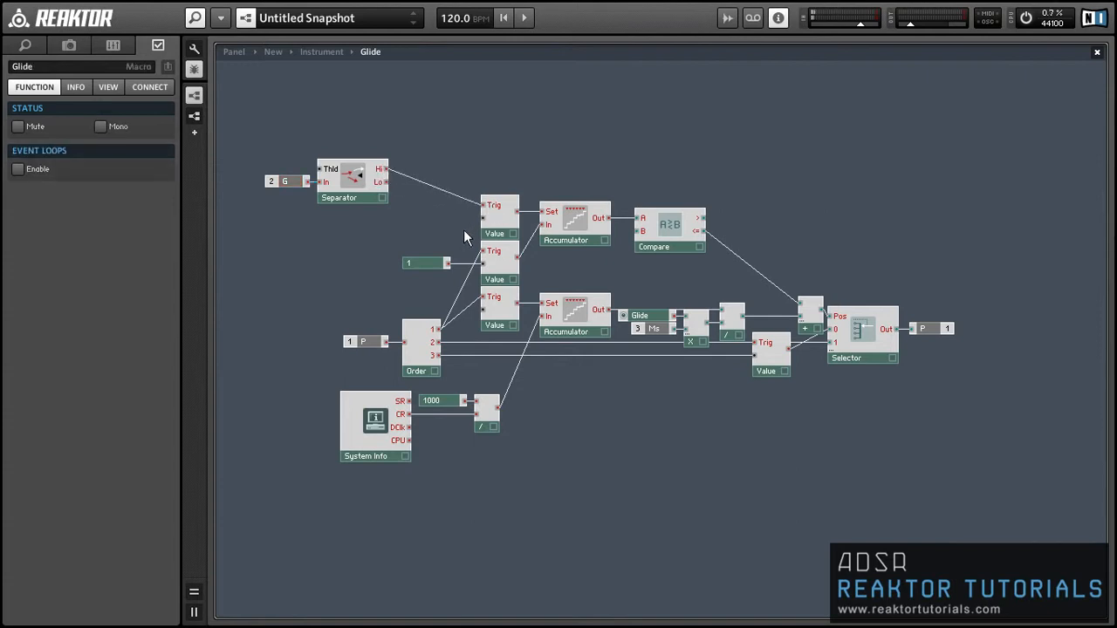
Move the G input and Separator together so they line up directly beside the topmost Value module
left_click_drag(390, 209, 277, 143)
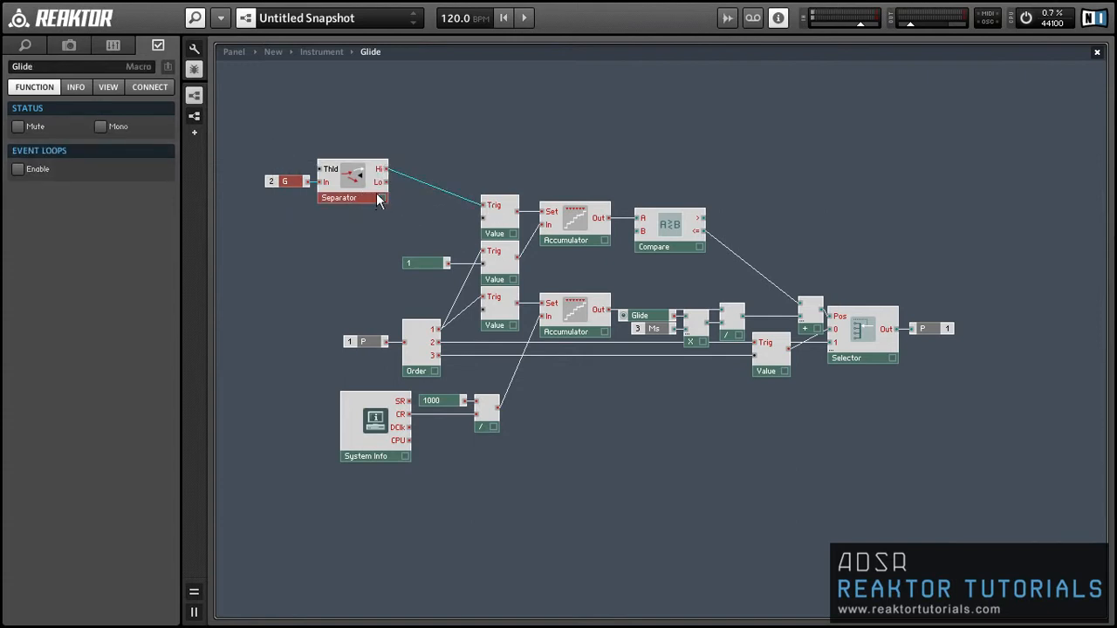
left_click_drag(377, 193, 436, 225)
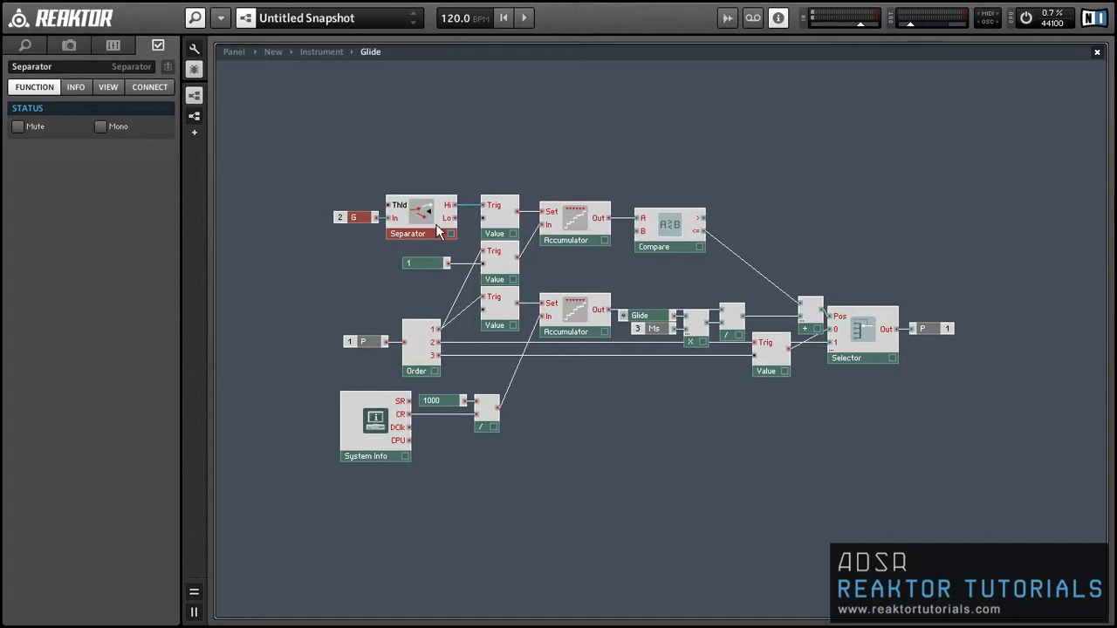
left_click(380, 259)
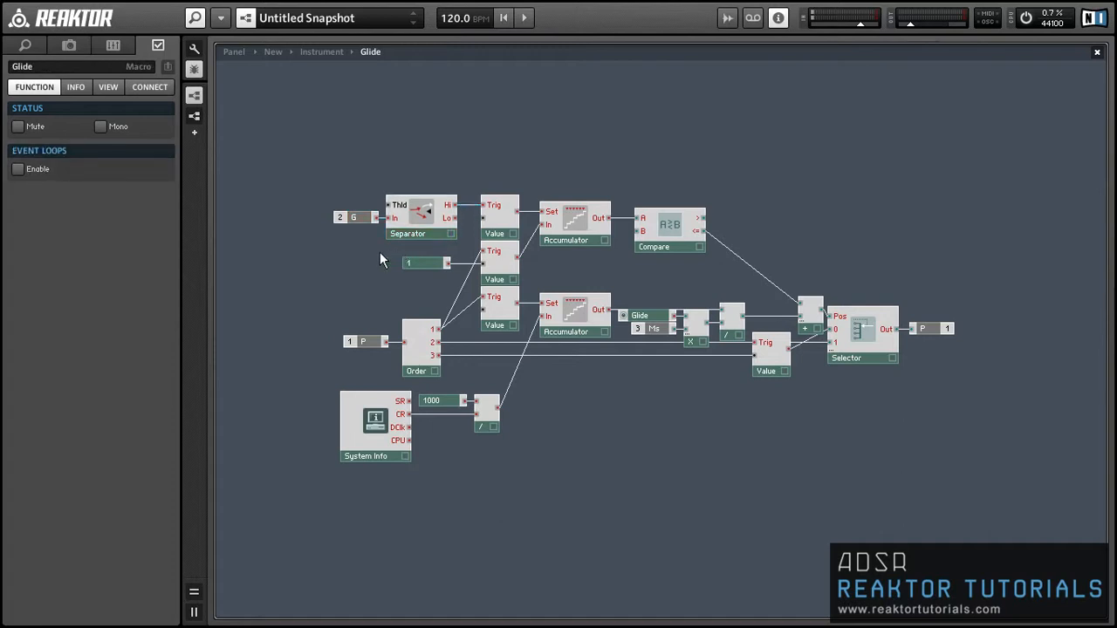
Wire the Glide fader directly into the divider after the lower Accumulator, removing the Ms input and the multiply module
left_click(646, 328)
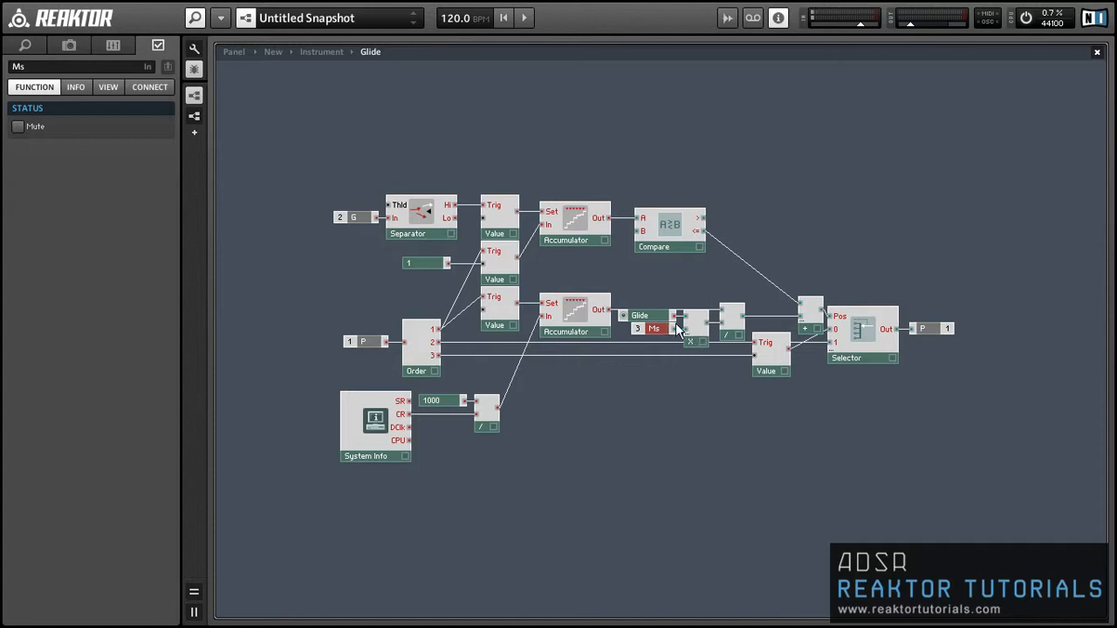
left_click(646, 318)
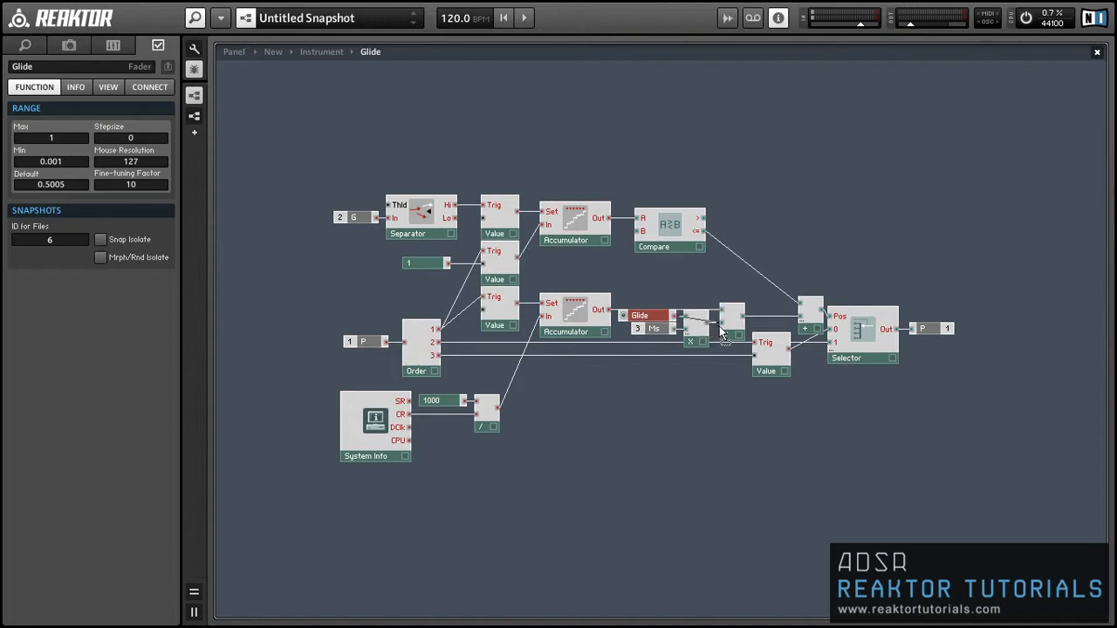
left_click_drag(716, 359, 673, 321)
key("Delete")
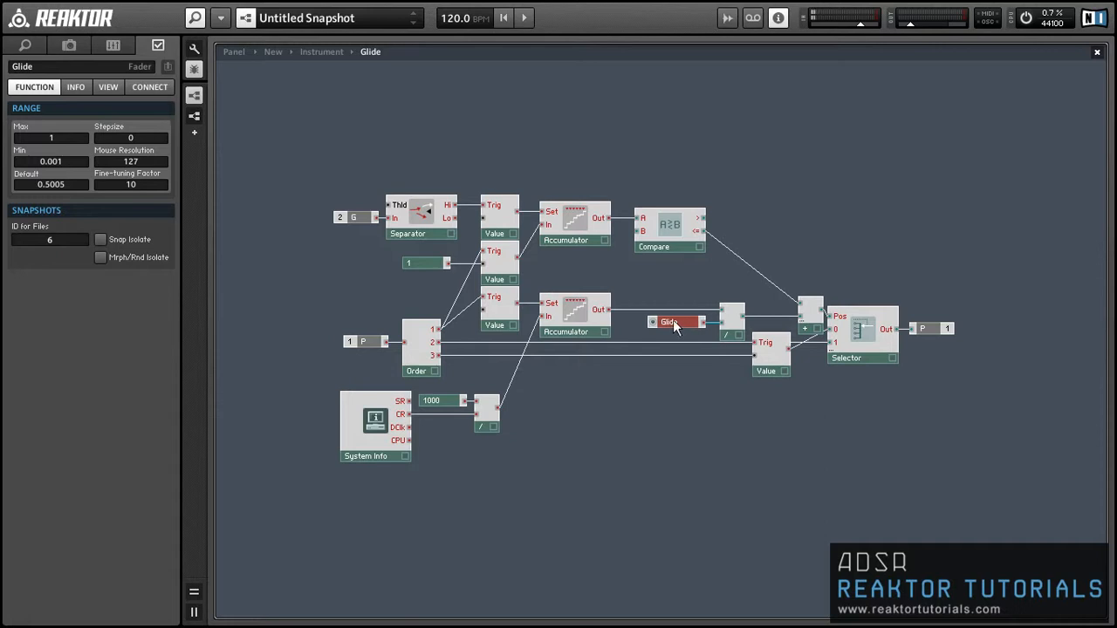
Set the Glide fader's maximum value to 1000
left_click(76, 136)
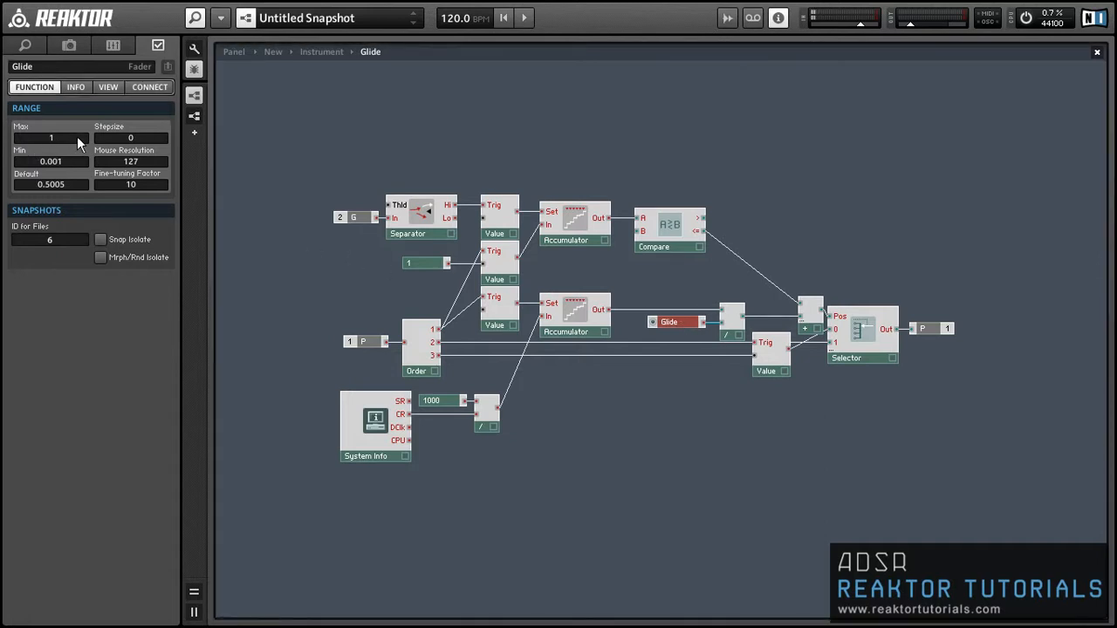
left_click(77, 136)
type("000")
key("Return")
Move the Glide fader and its divide module closer to the lower Accumulator
left_click(671, 321)
left_click_drag(672, 321, 702, 334)
left_click(734, 340, "shift")
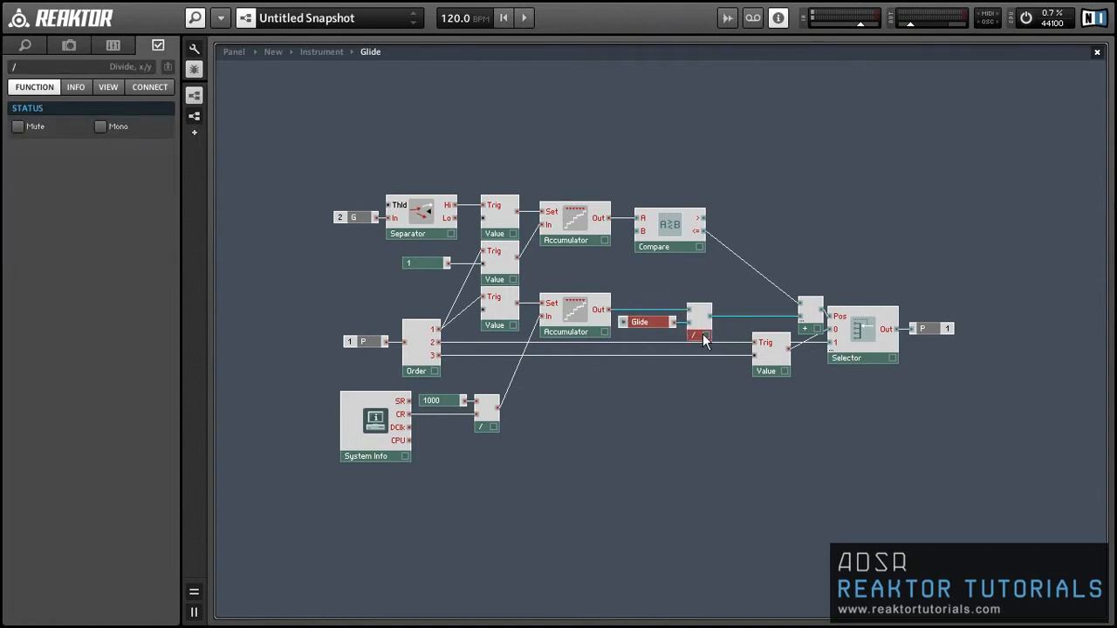
left_click(708, 362)
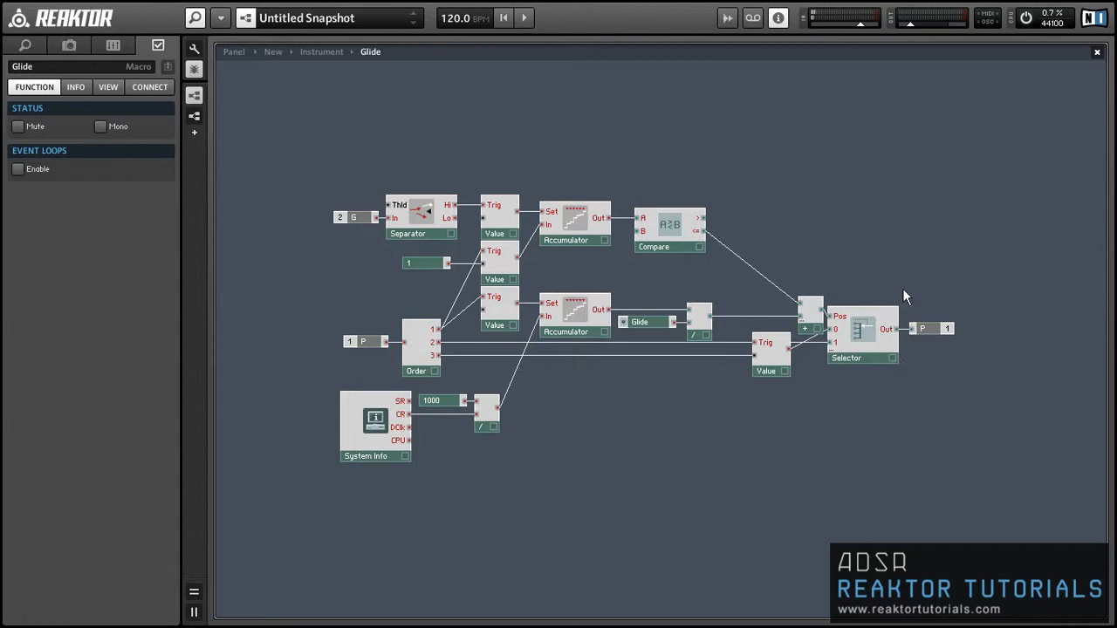
Insert a Step Filter between the Selector and the P output, and line both modules up beside the Selector
right_click(897, 224)
mouse_move(907, 230)
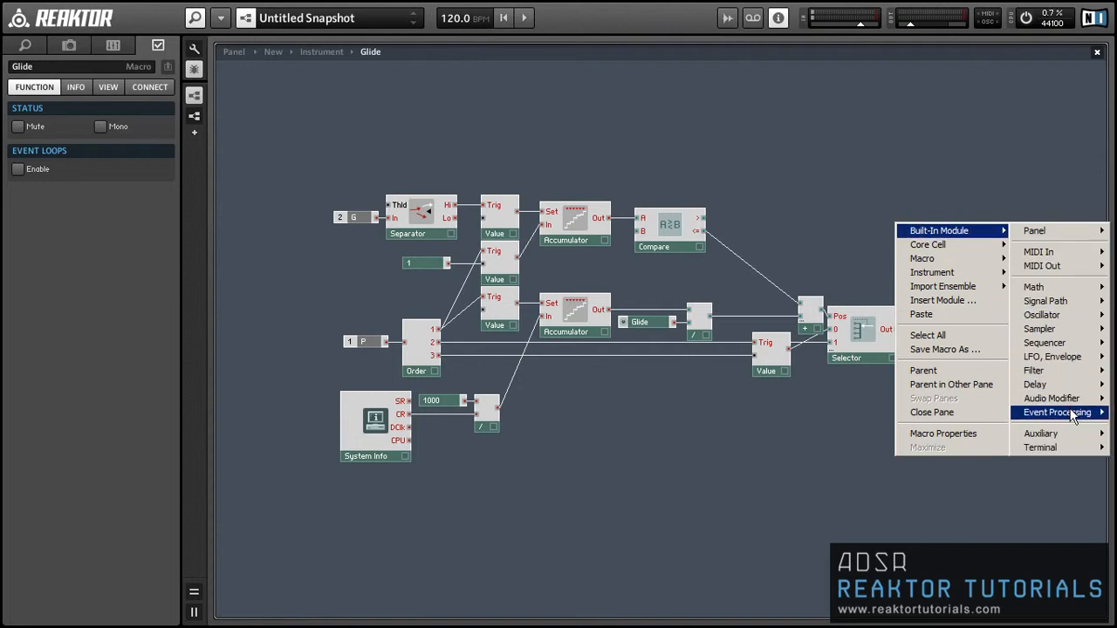
mouse_move(1057, 412)
left_click(930, 237)
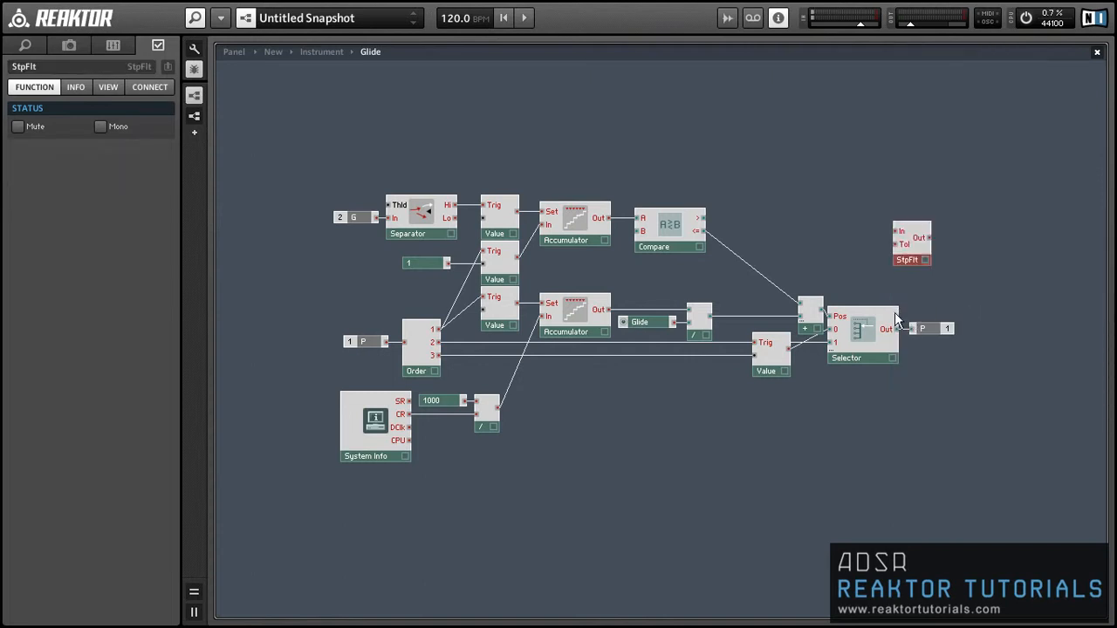
left_click_drag(893, 285, 963, 234)
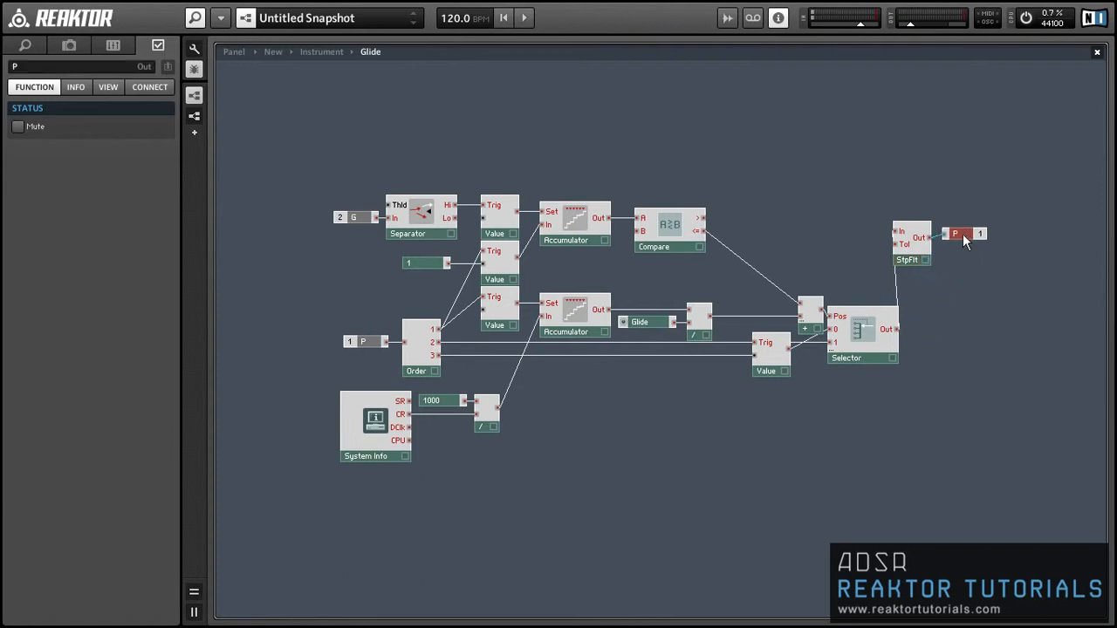
left_click(988, 268)
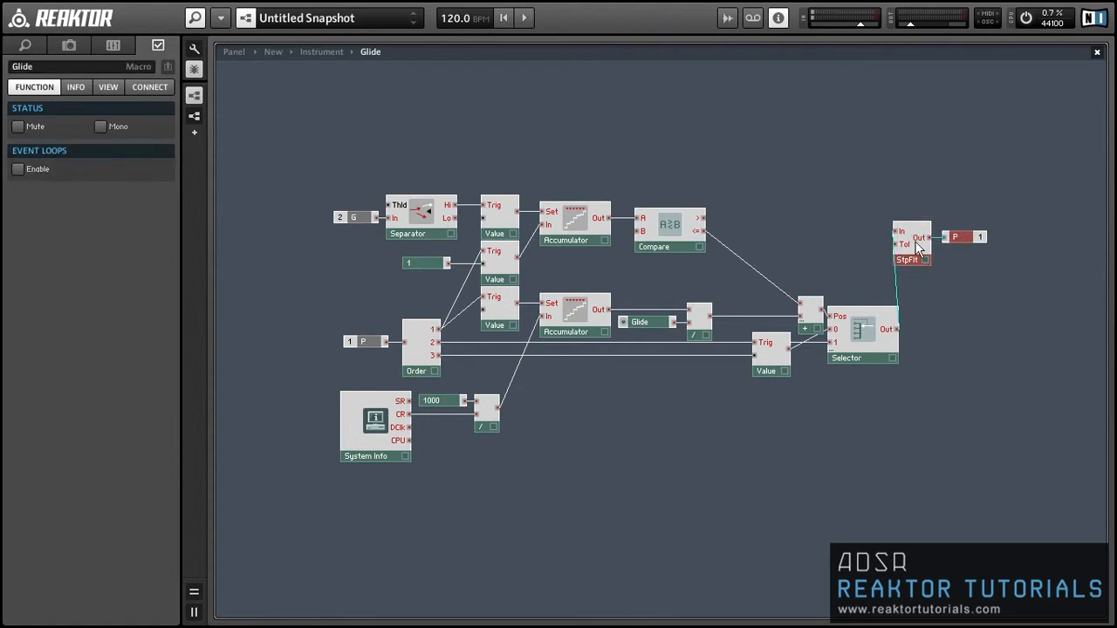
left_click_drag(910, 251, 931, 350)
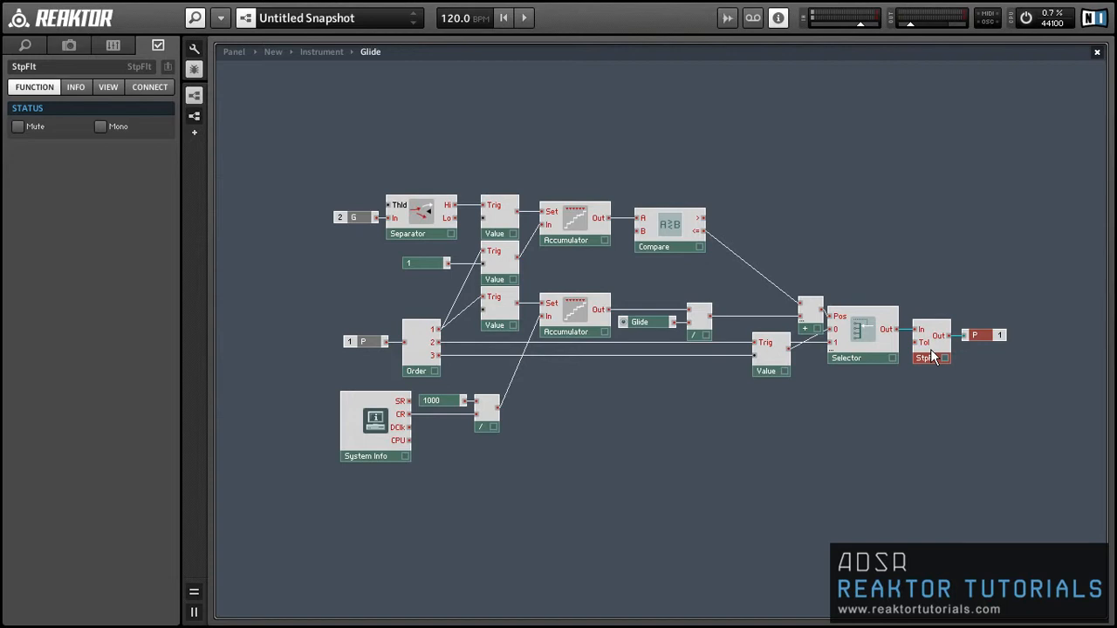
left_click(876, 376)
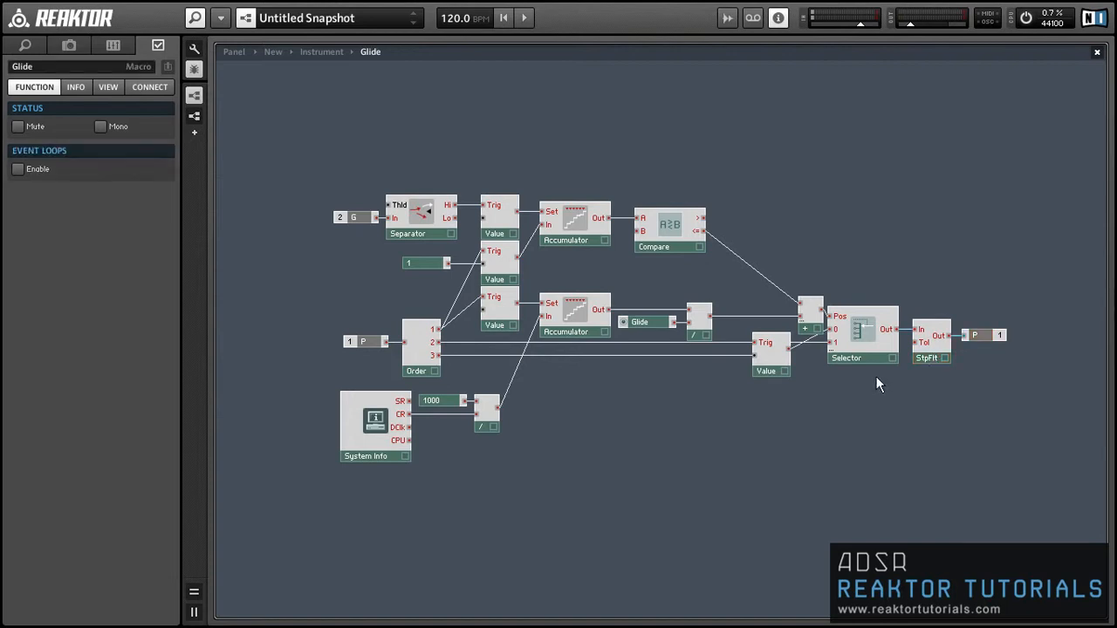
Delete the leftover 1000 constant in the Instrument structure and wire the Glide macro's P output into the Sawtooth's P input
double_click(731, 188)
left_click(729, 188)
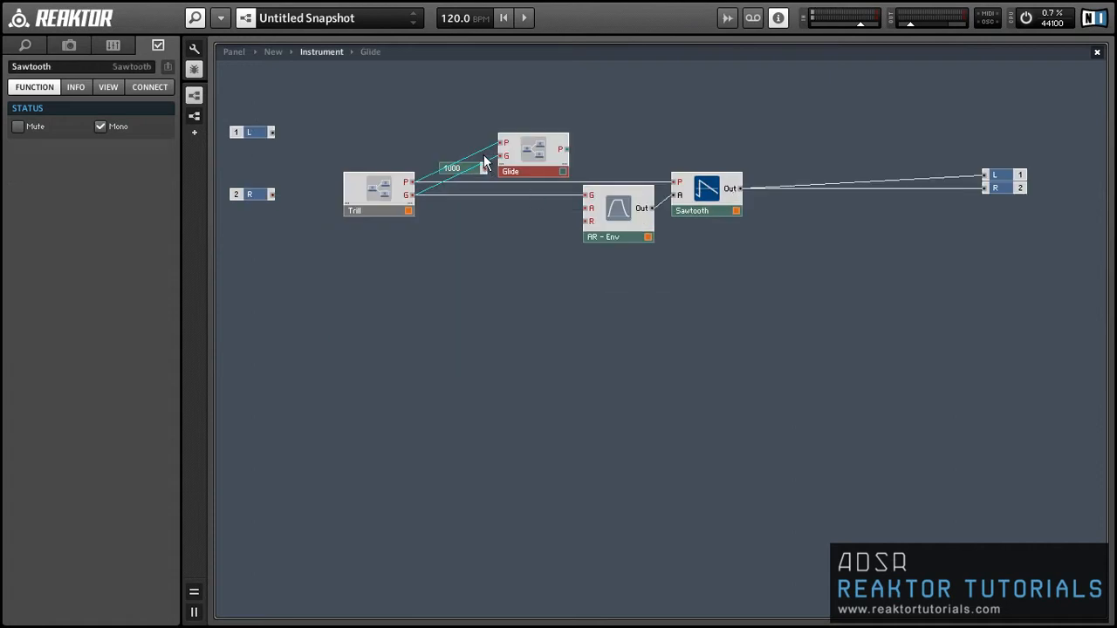
left_click(430, 135)
left_click(447, 169)
key("Delete")
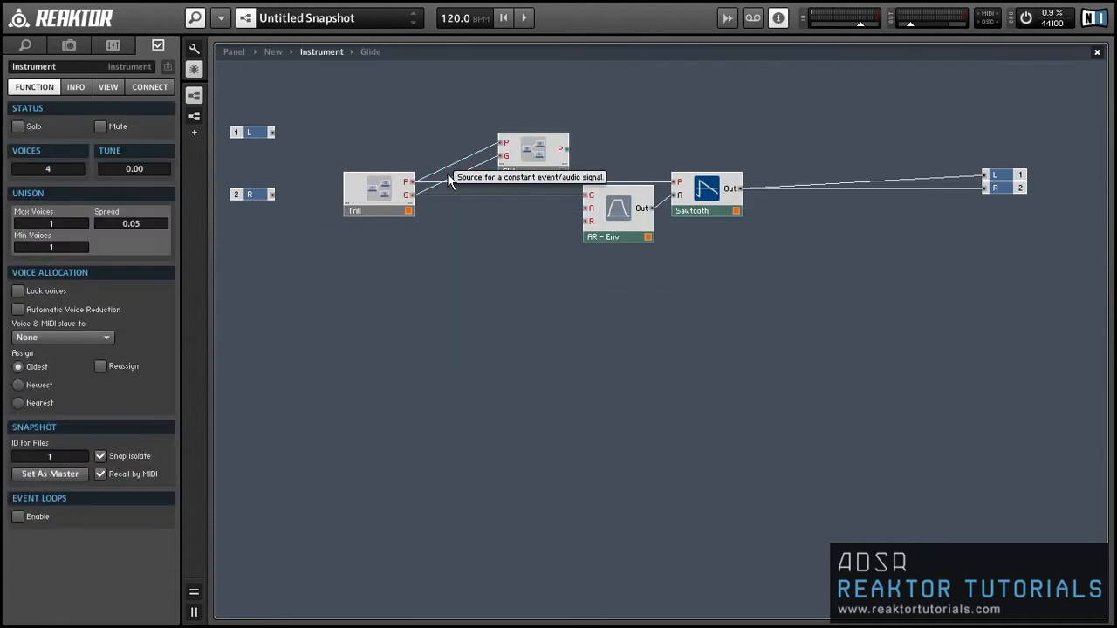
left_click_drag(528, 172, 678, 181)
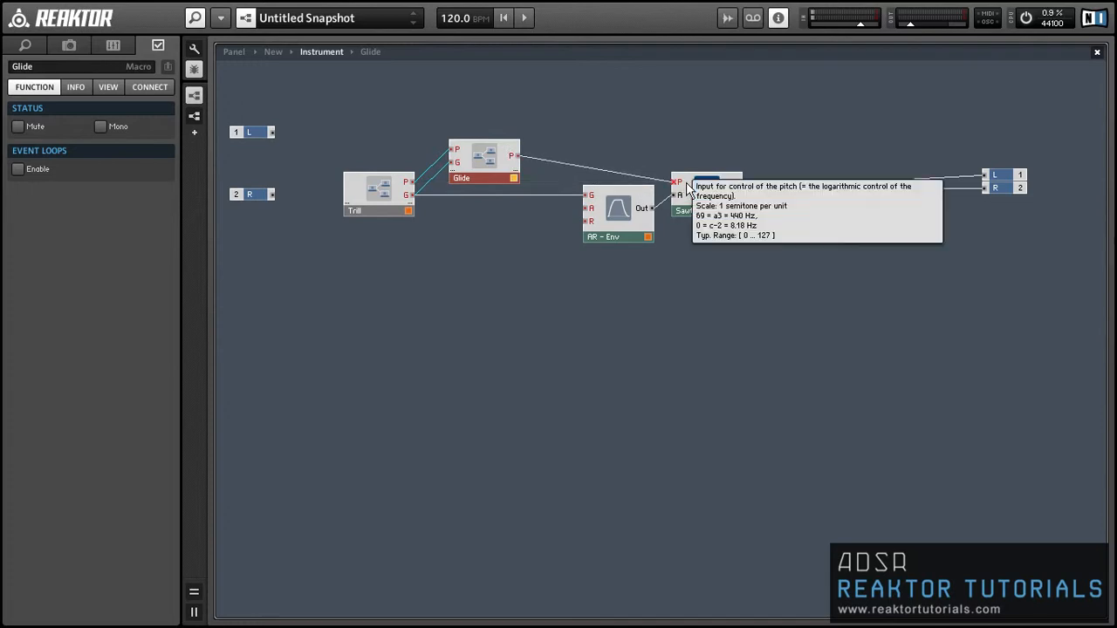
Make the Glide macro mono and line it up between the Trill macro and the AR-Env
right_click(489, 175)
left_click(519, 183)
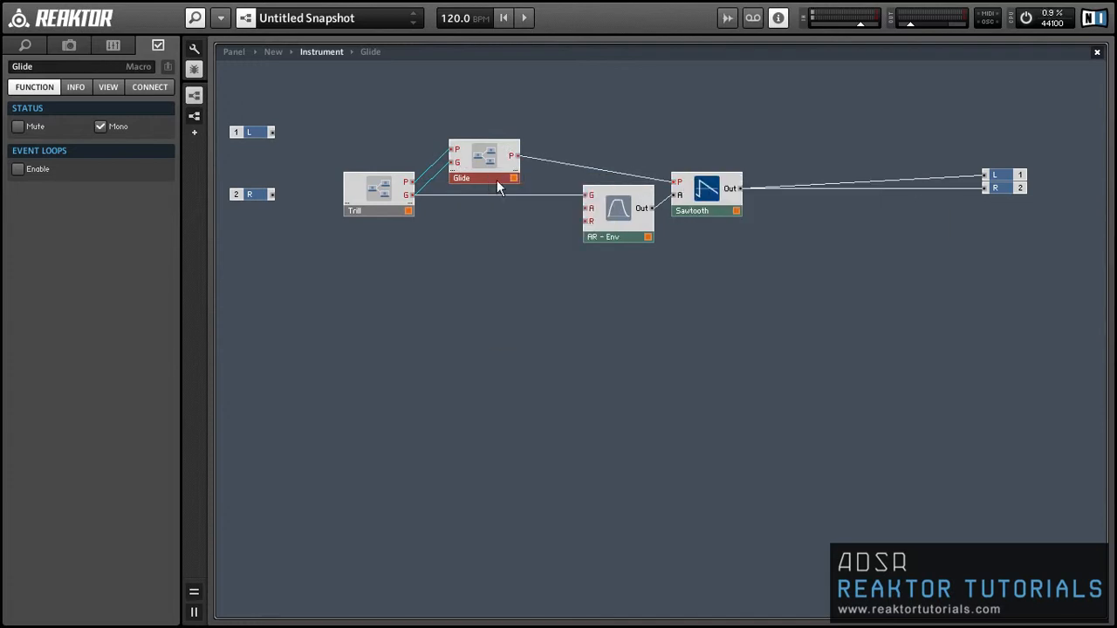
left_click_drag(488, 177, 469, 193)
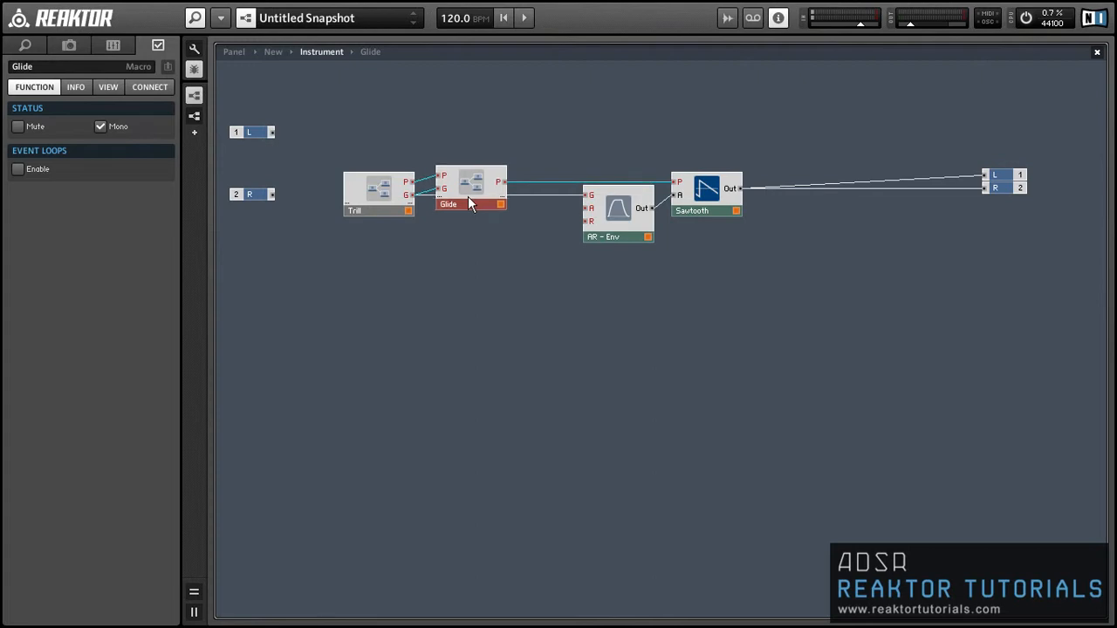
left_click(481, 243)
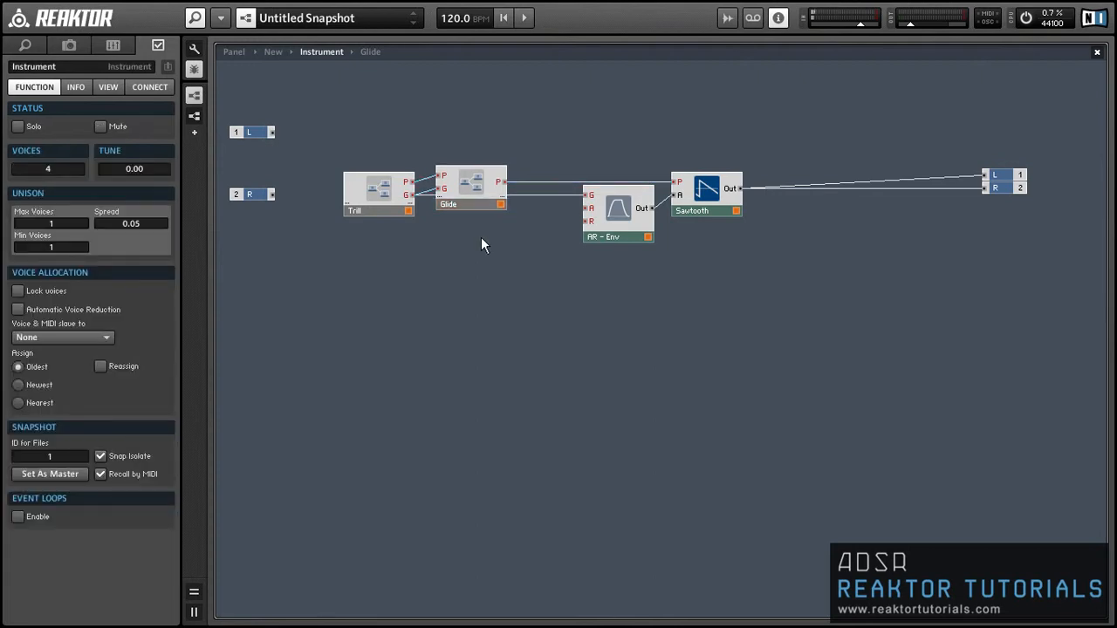
Turn the Glide knob on the instrument panel up to 1000
left_click(238, 52)
left_click(232, 84)
left_click_drag(232, 85, 218, 13)
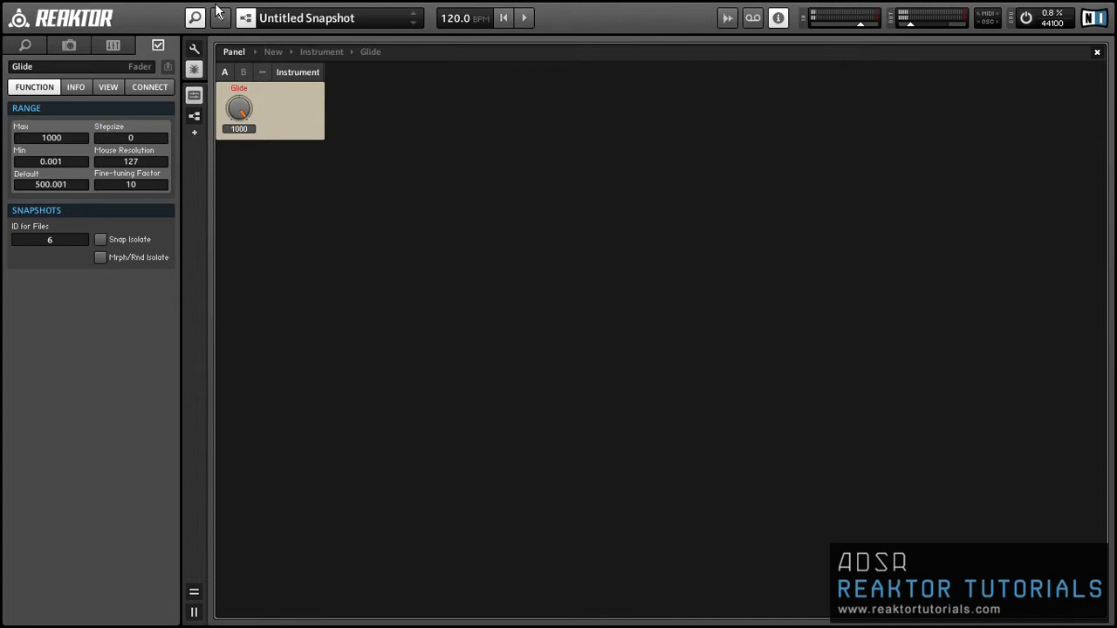
Inside the Glide macro, feed the Step Filter's output back into the lower input of the Value module before the Selector, and reposition that Value
left_click(379, 54)
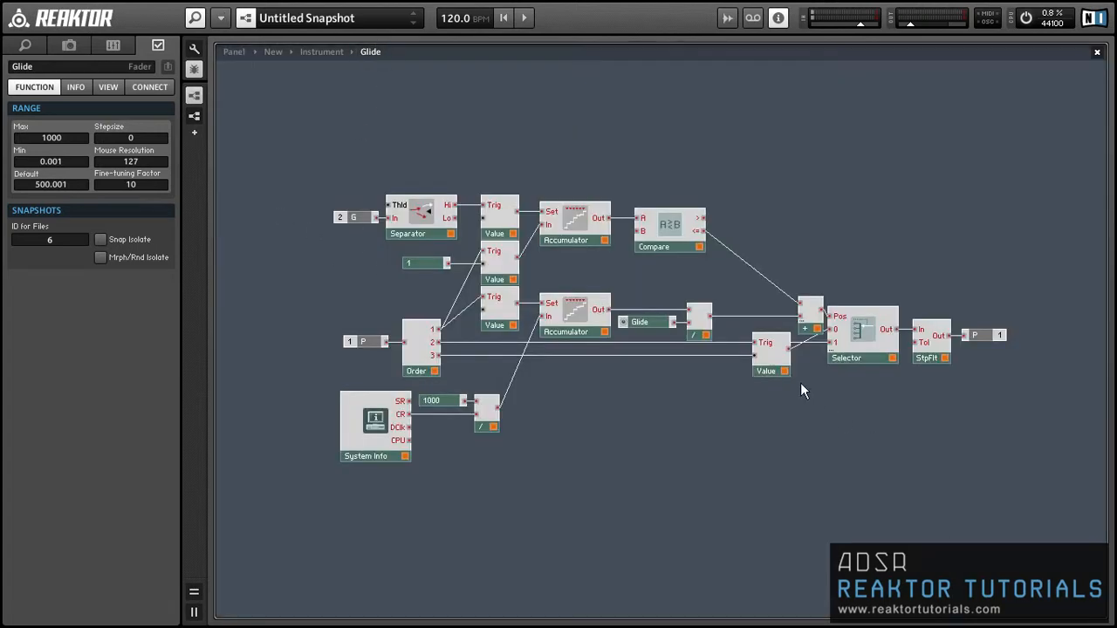
left_click(780, 371)
left_click_drag(781, 371, 774, 372)
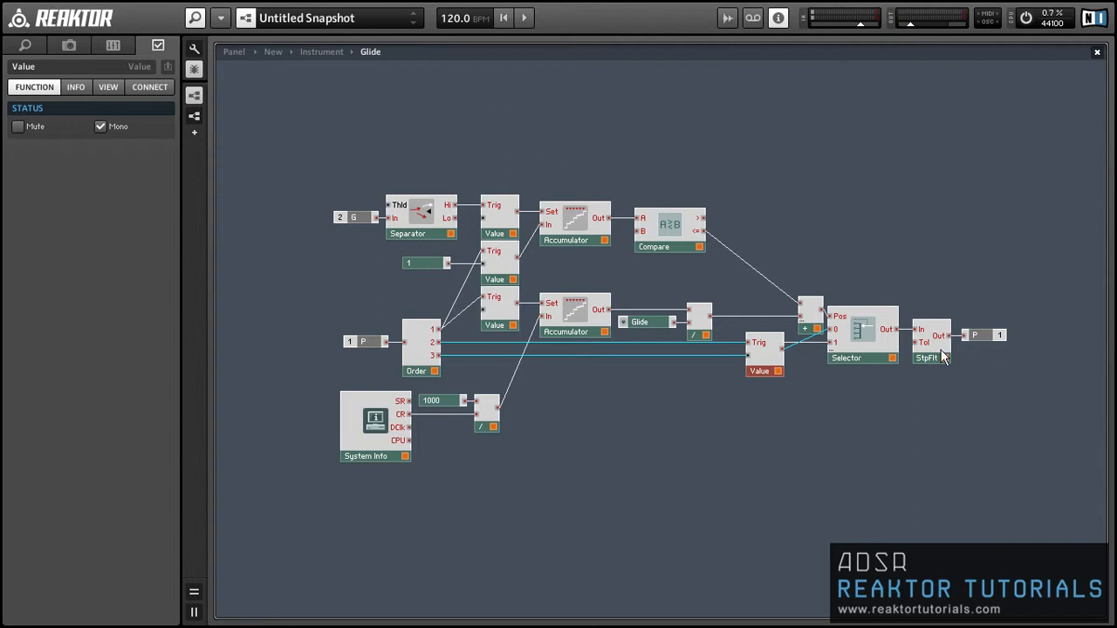
left_click(897, 381)
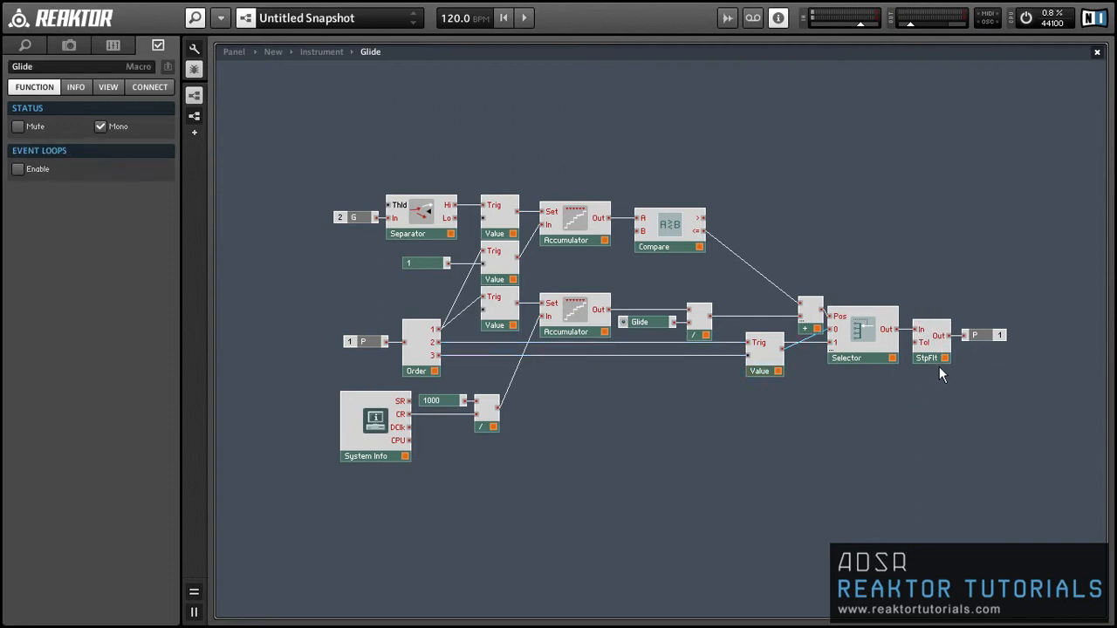
left_click_drag(945, 337, 761, 354)
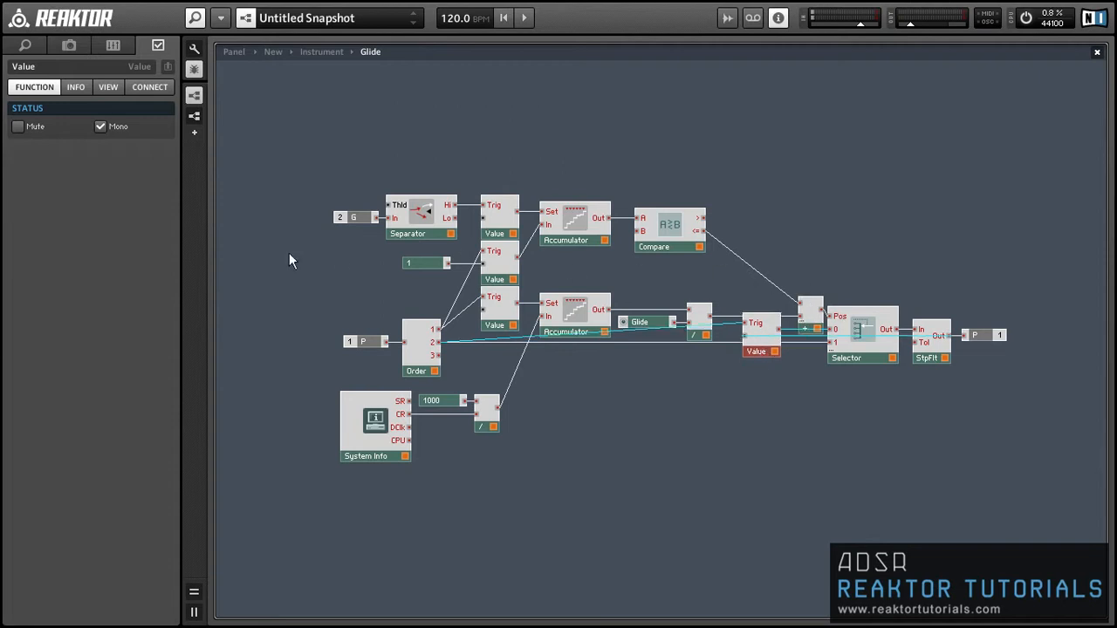
Wire the Order module's third output into the Selector's input 1, replacing the connection from its second output
mouse_move(441, 336)
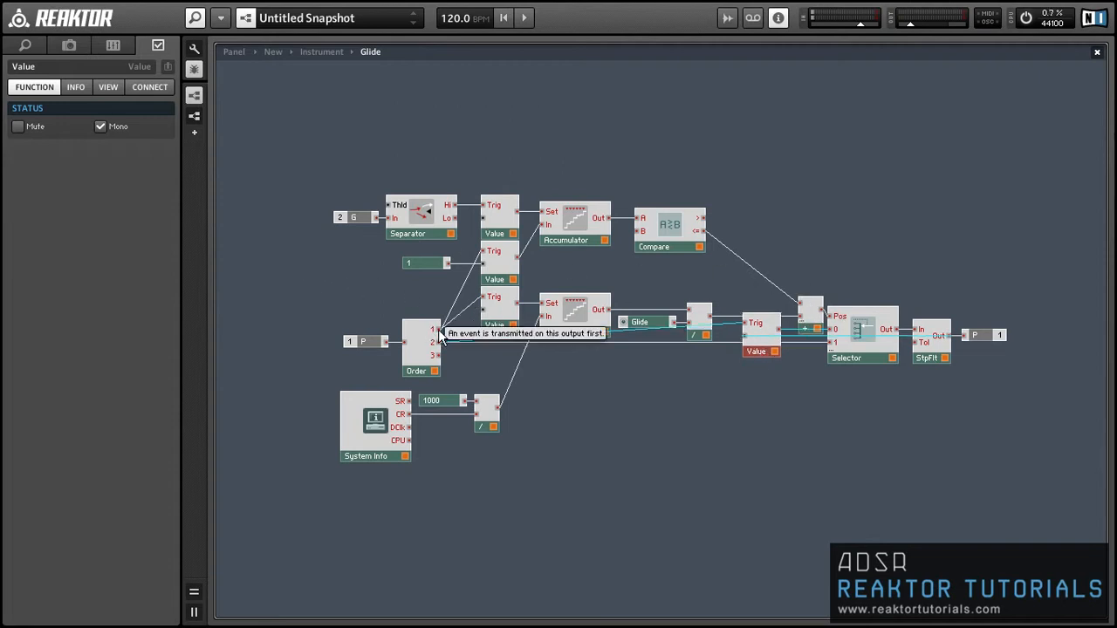
left_click(673, 344)
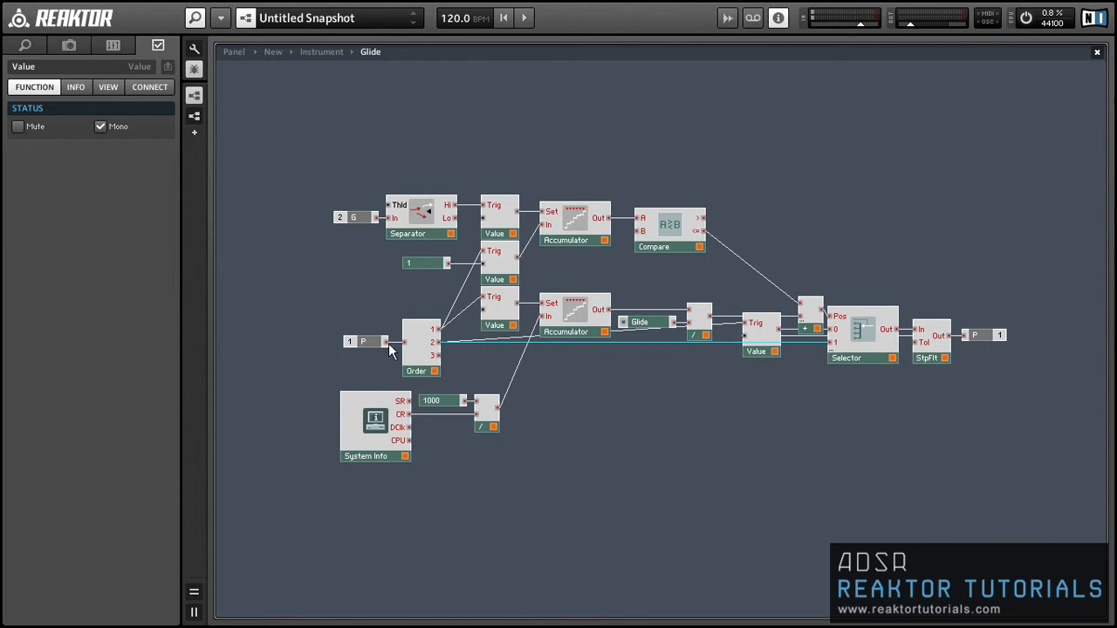
left_click_drag(444, 356, 829, 342)
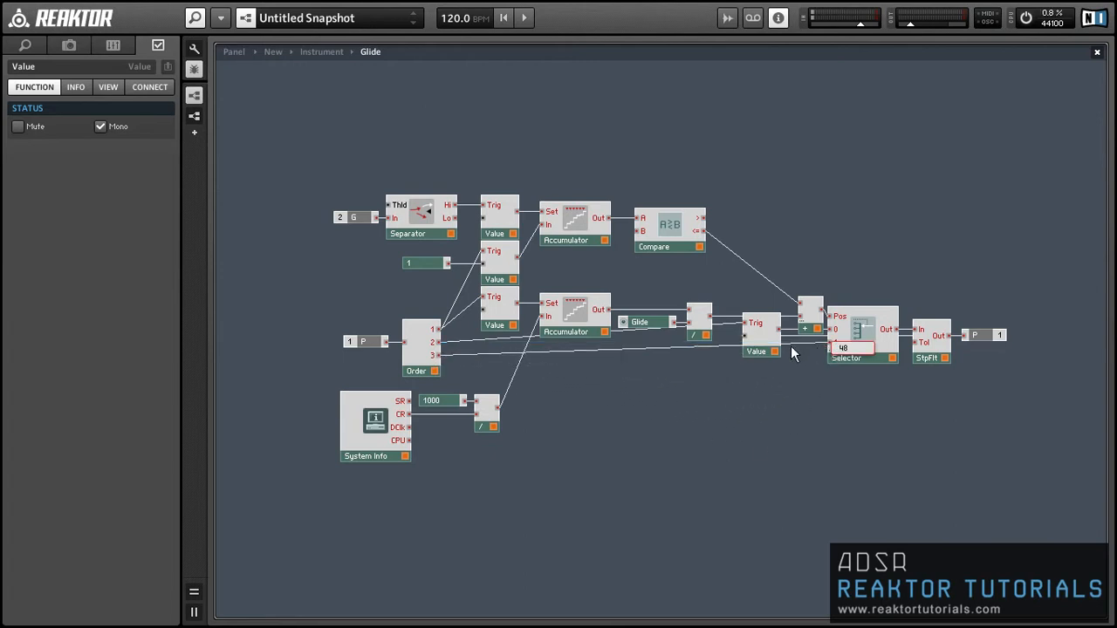
Trigger the Value before the Selector from Order's first output, and the two lower Values feeding the Accumulators from its second output
left_click(473, 340)
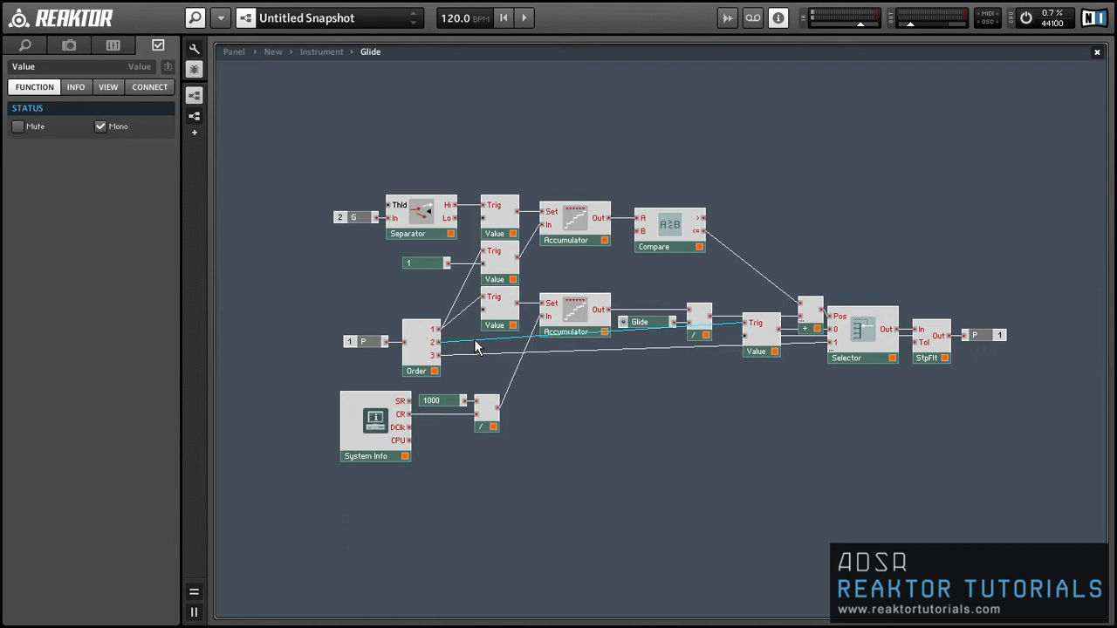
mouse_move(441, 329)
left_click_drag(437, 330, 743, 324)
left_click_drag(439, 342, 483, 297)
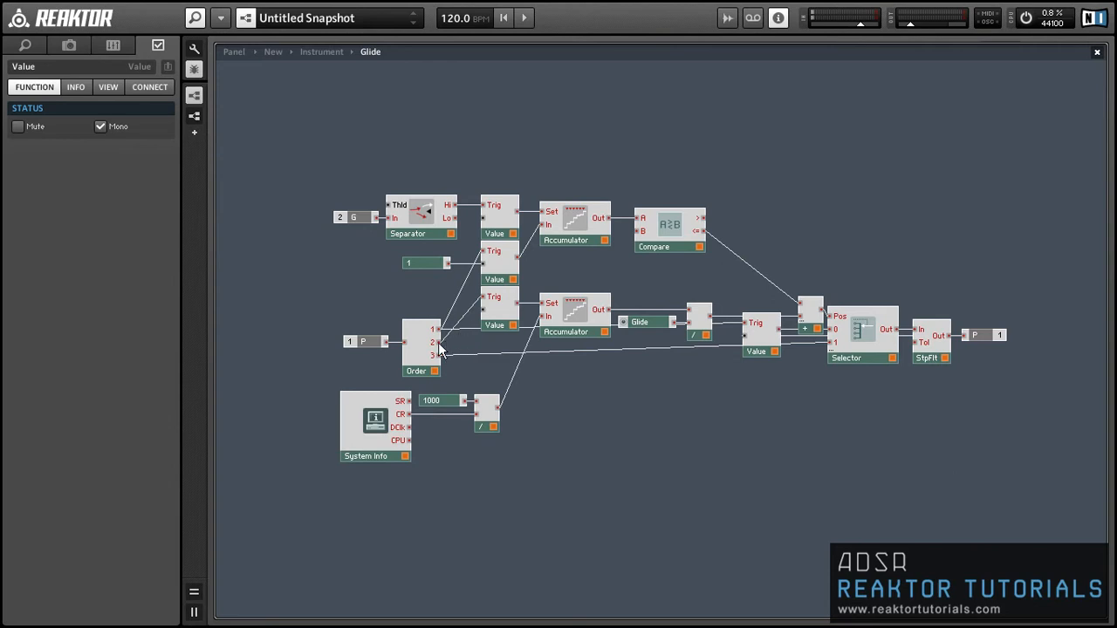
left_click_drag(439, 342, 484, 251)
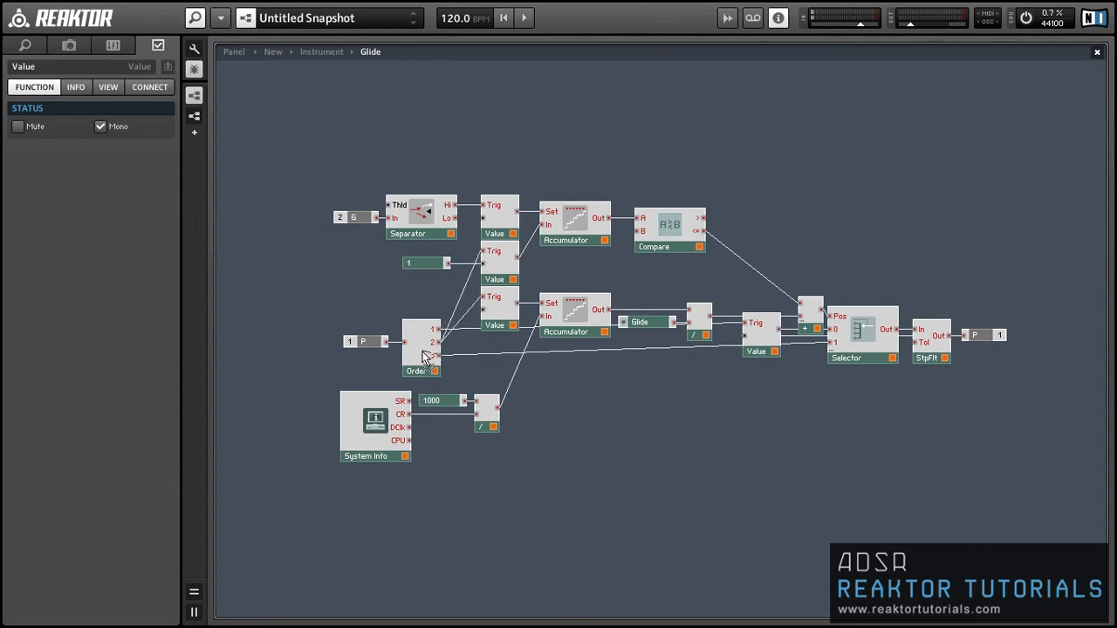
Move the Order module and the P input slightly upward so they stay aligned with each other
left_click(419, 368)
left_click_drag(419, 369, 378, 337)
left_click(404, 380)
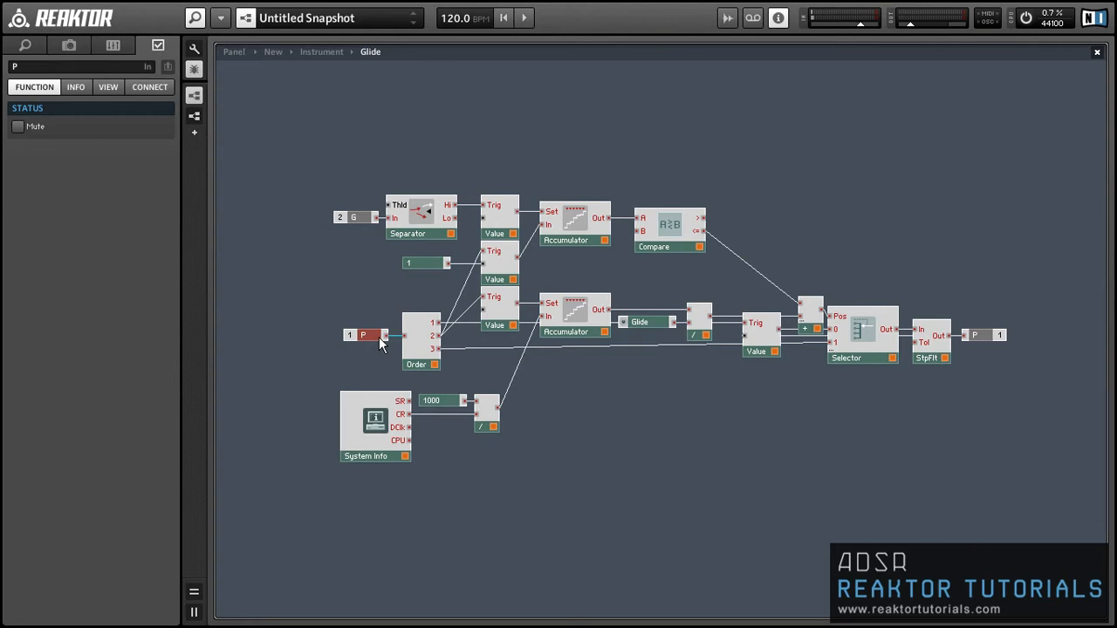
left_click(547, 400)
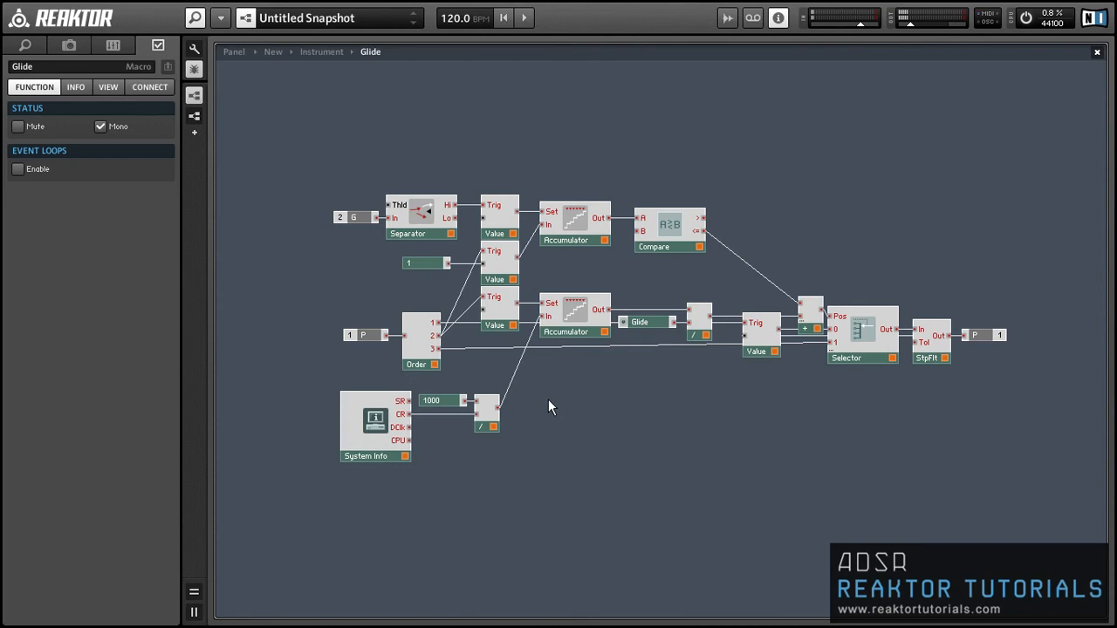
Leave the Glide macro and return to the instrument panel showing the Glide knob
double_click(500, 160)
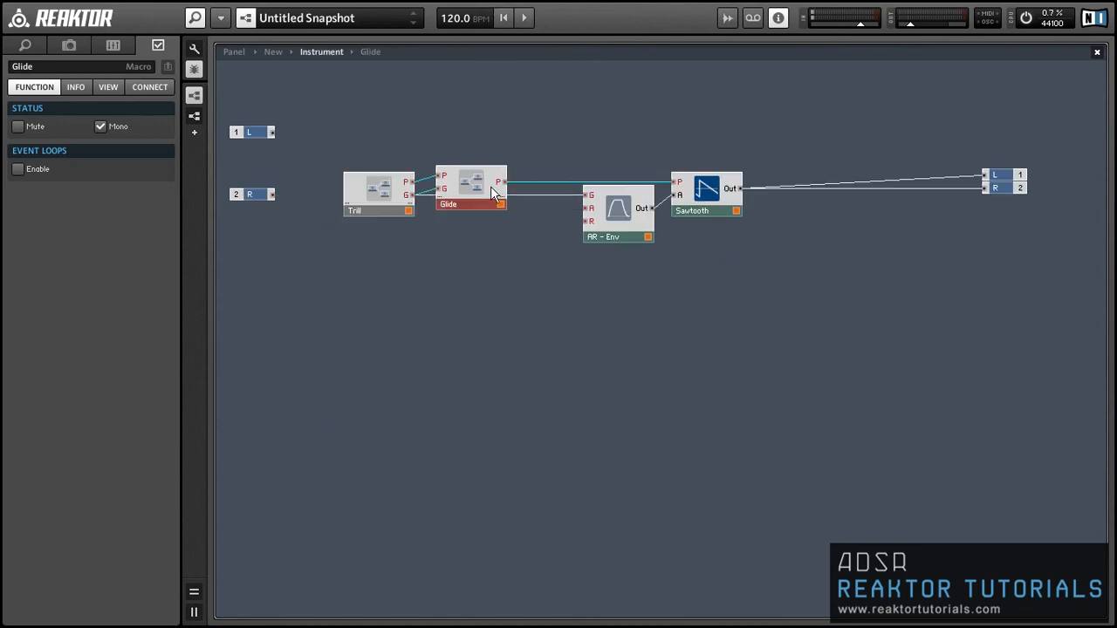
left_click(574, 332)
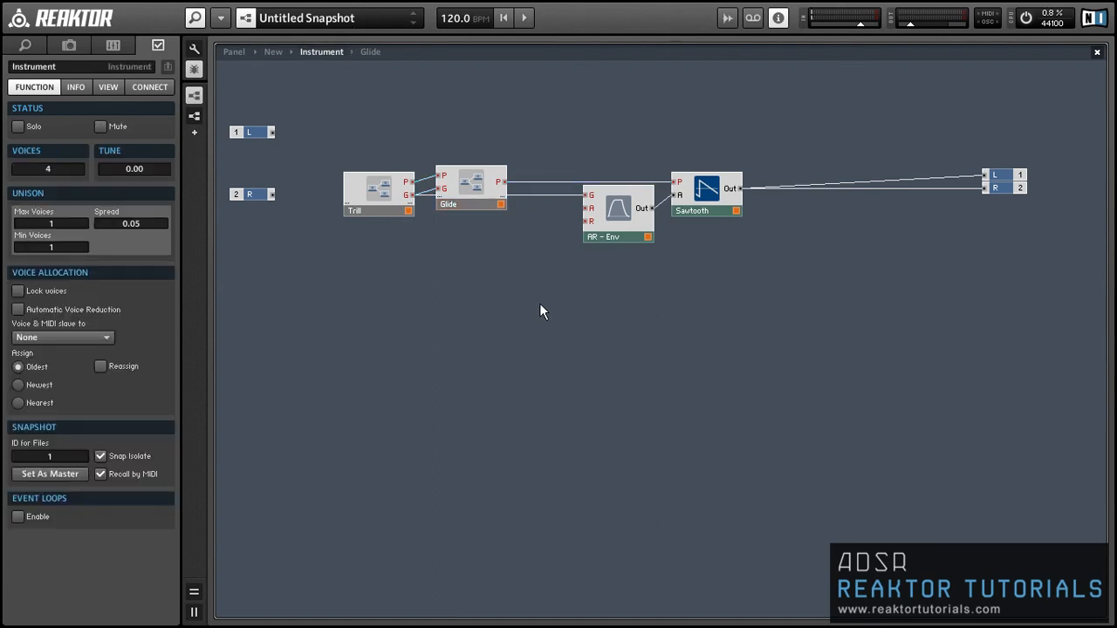
left_click(234, 51)
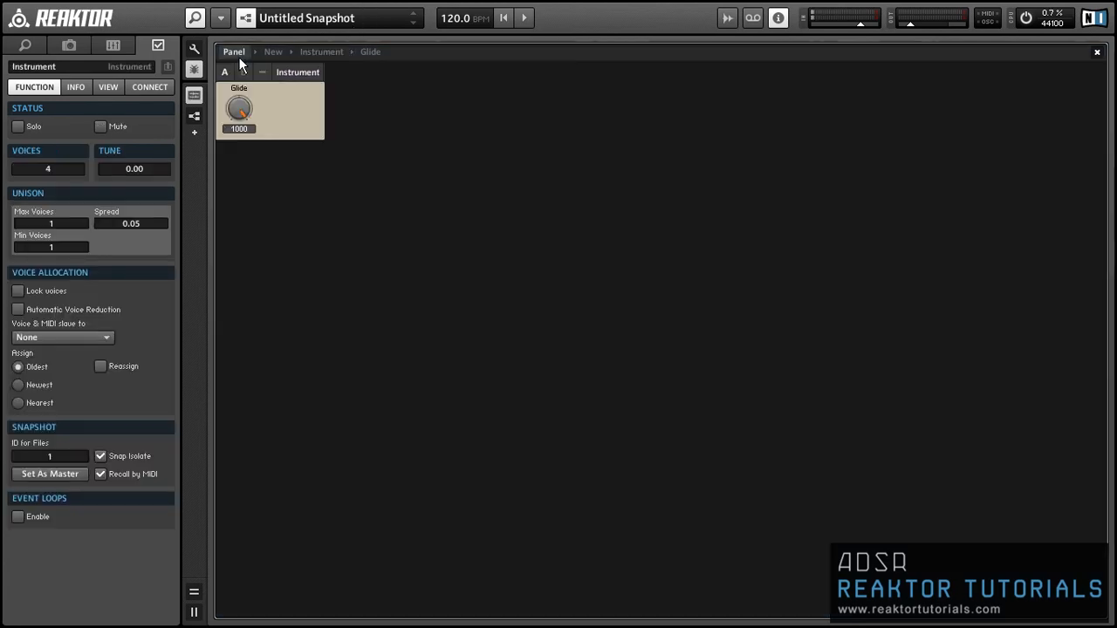
left_click(417, 264)
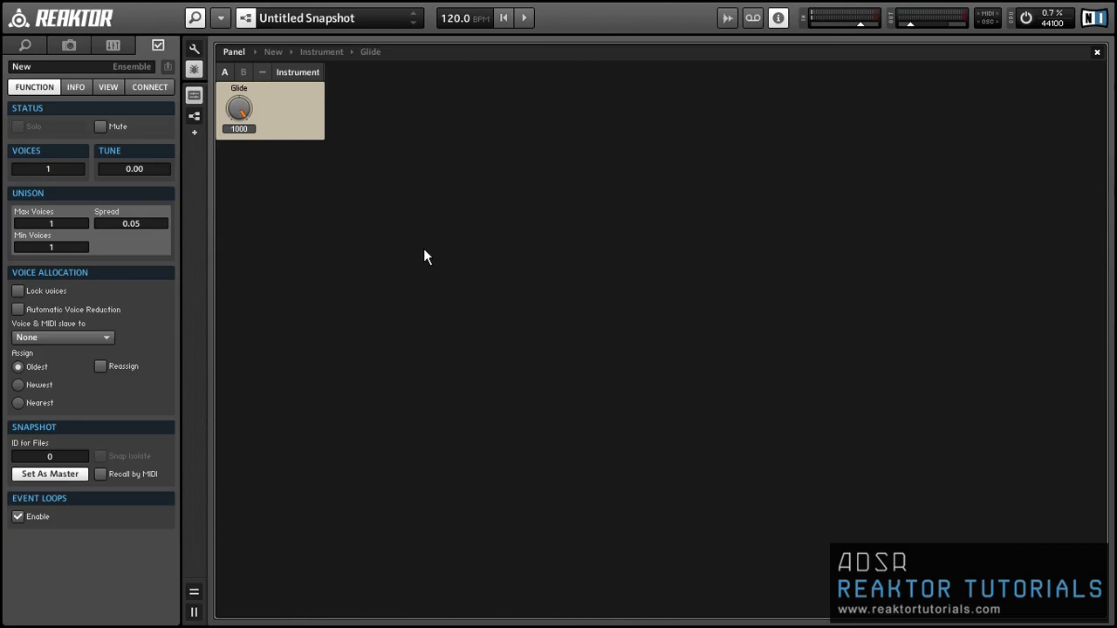